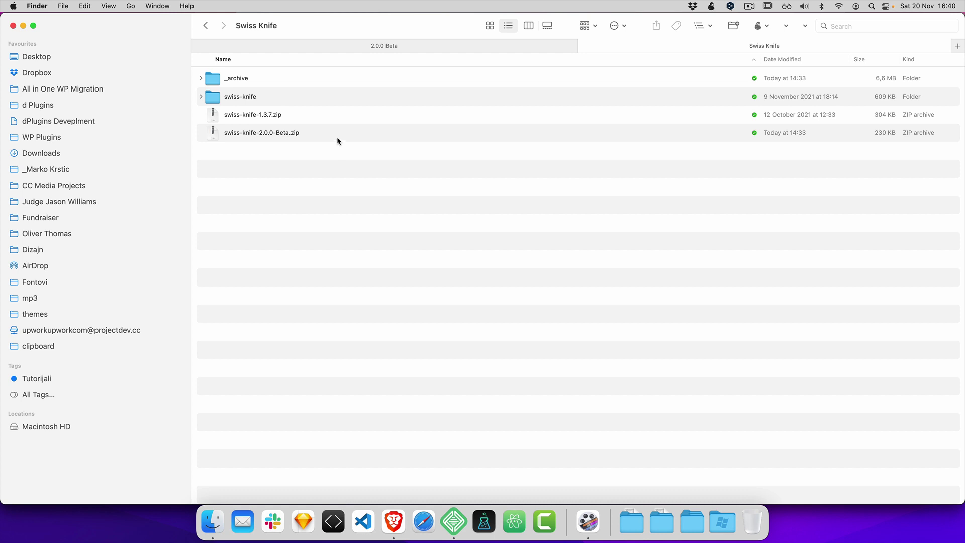
# Compare the file sizes of swiss-knife-2.0.0-Beta.zip and swiss-knife-1.3.7.zip in the Swiss Knife folder.
pyautogui.click(337, 135)
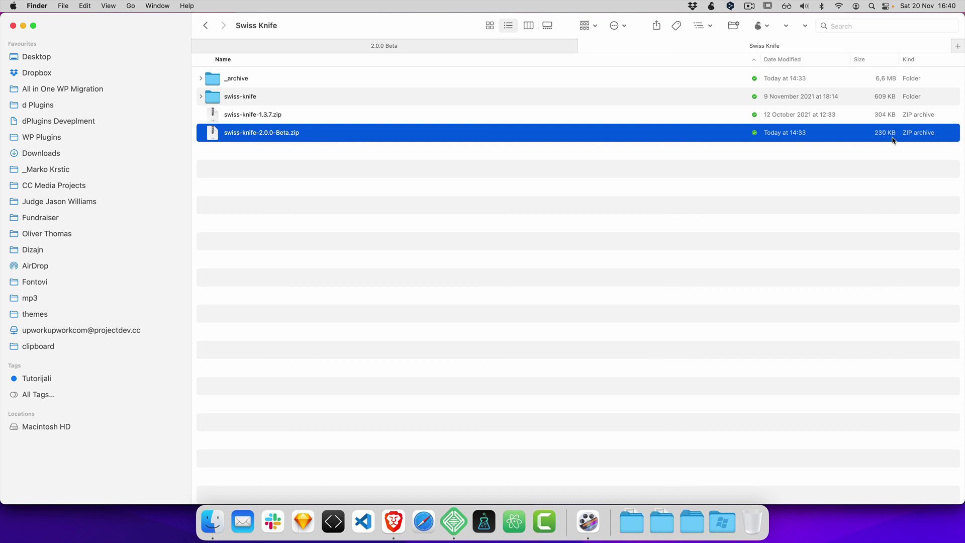
pyautogui.click(316, 119)
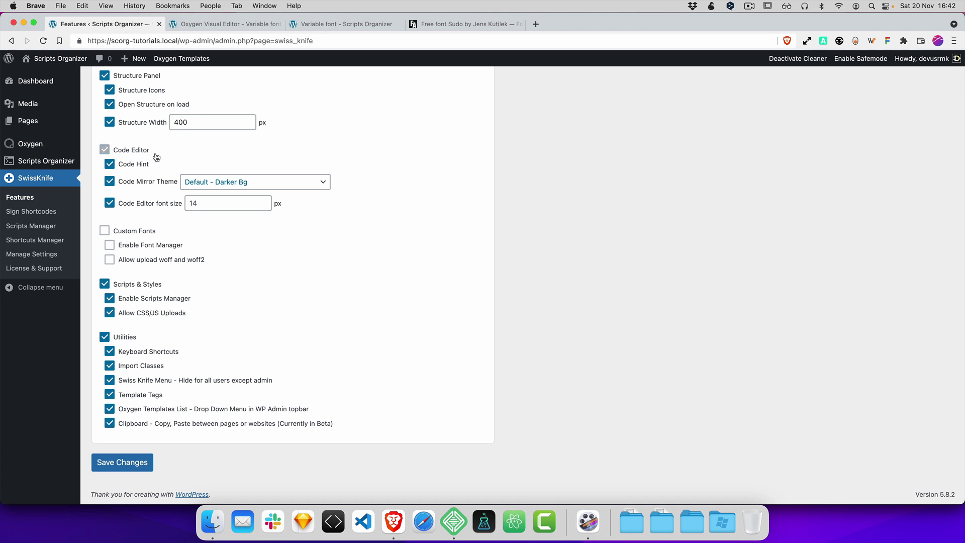
# Enable the Custom Fonts features, including the Font Manager and woff/woff2 uploads, and save the SwissKnife settings.
pyautogui.click(135, 235)
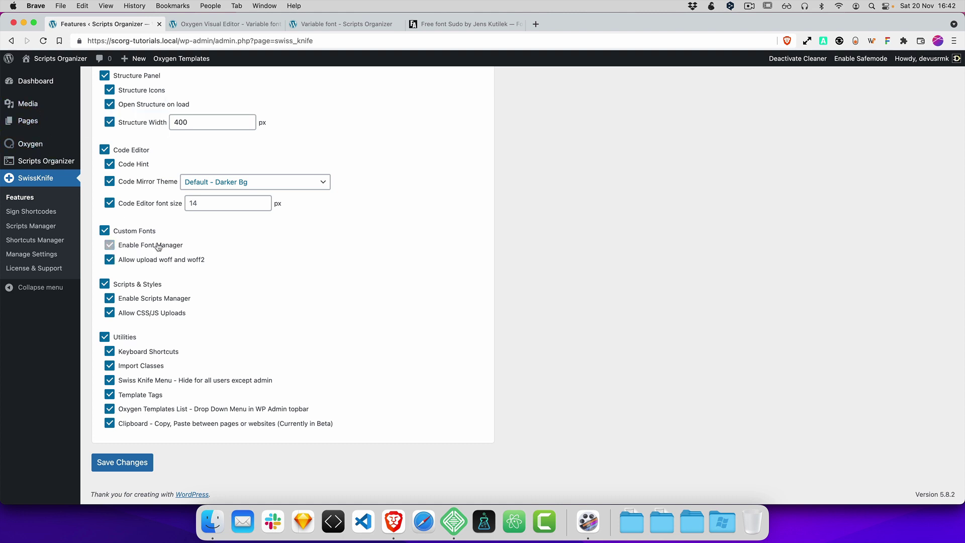
pyautogui.click(123, 462)
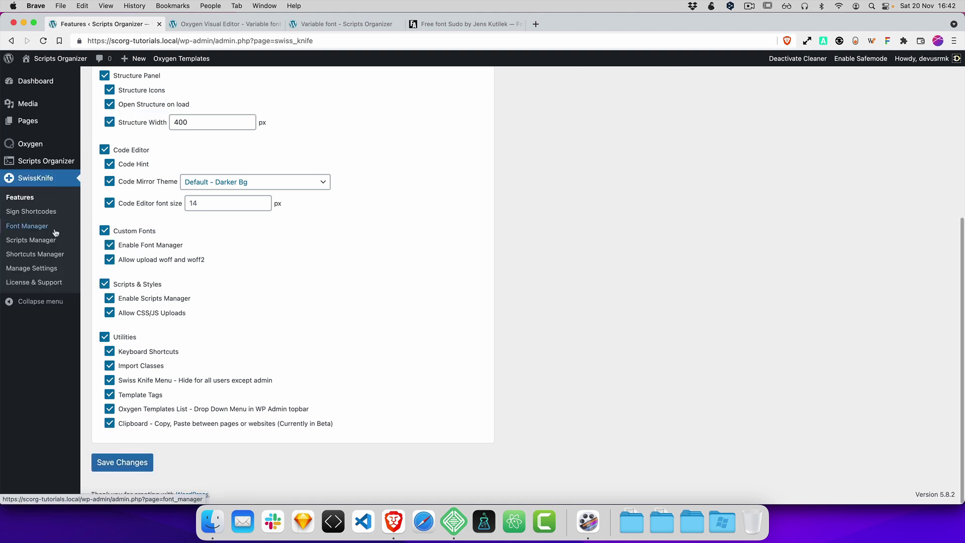
# Create and save a new font family named "Variable" in the SwissKnife Font Manager.
pyautogui.click(28, 227)
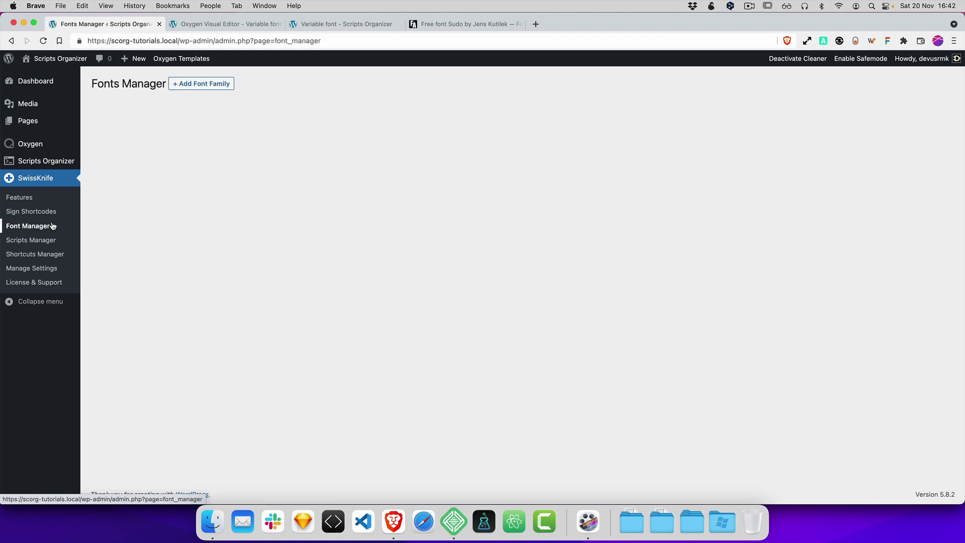
pyautogui.click(204, 86)
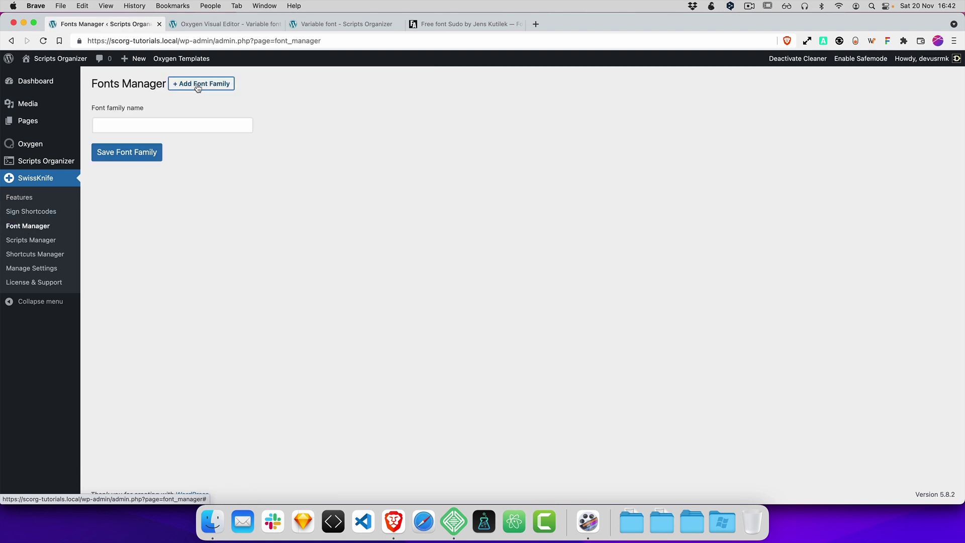
pyautogui.click(144, 124)
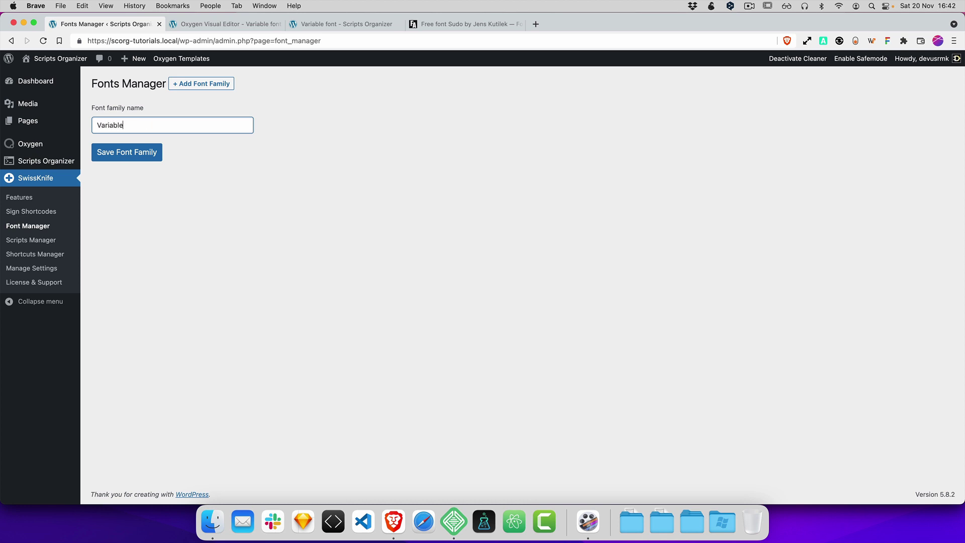
pyautogui.click(136, 151)
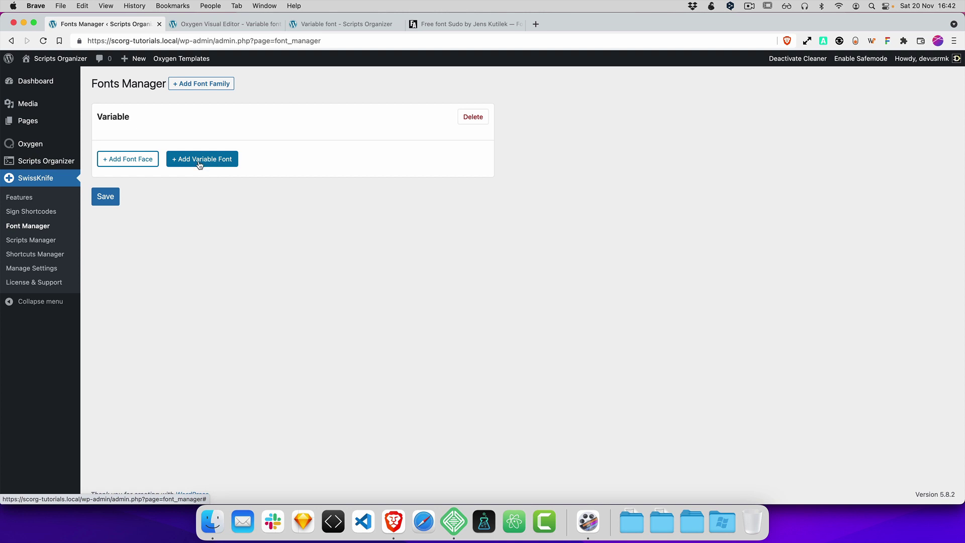
pyautogui.click(150, 162)
pyautogui.click(128, 342)
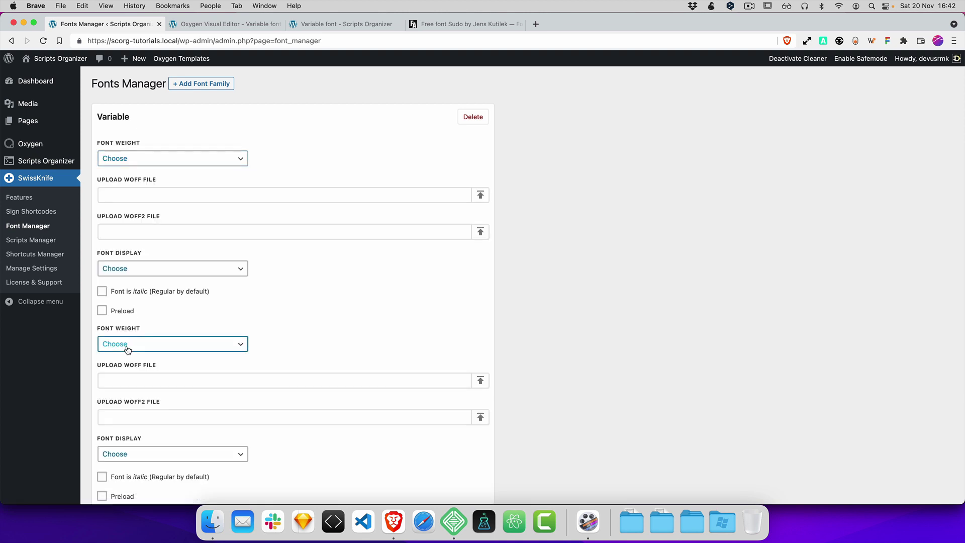
pyautogui.scroll(-6, 161, 369)
pyautogui.scroll(6, 163, 367)
pyautogui.click(45, 44)
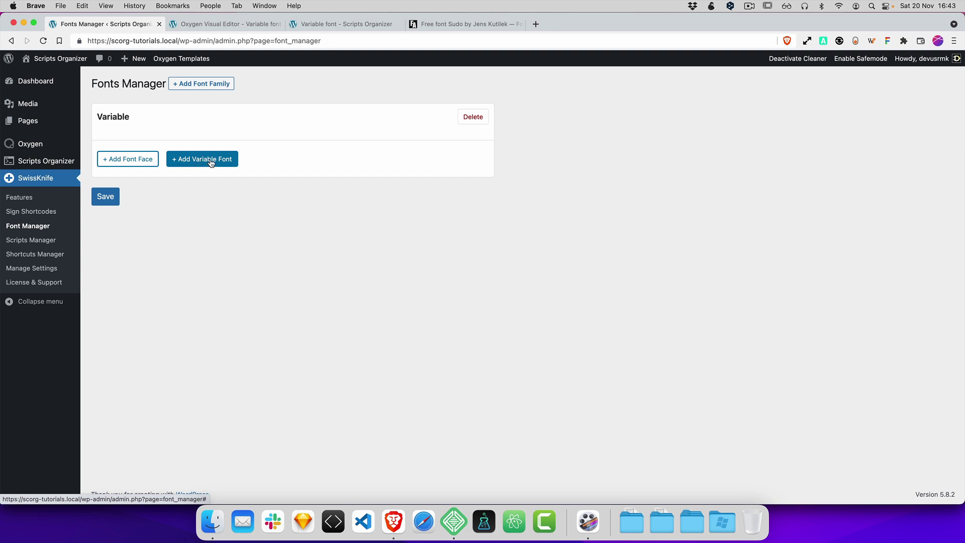
# Add a variable font to the Variable family with a weight range from 100 to 900.
pyautogui.click(211, 160)
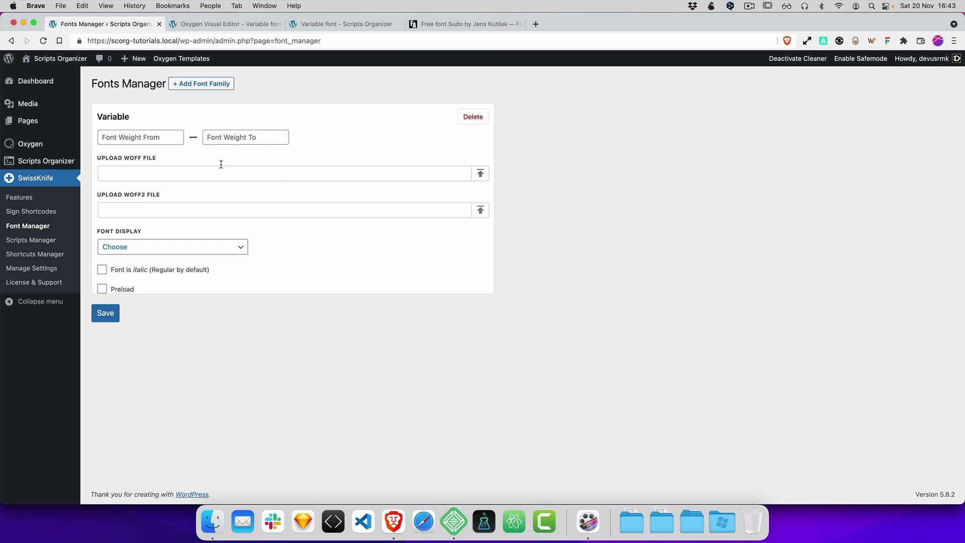
pyautogui.click(145, 135)
pyautogui.write('100')
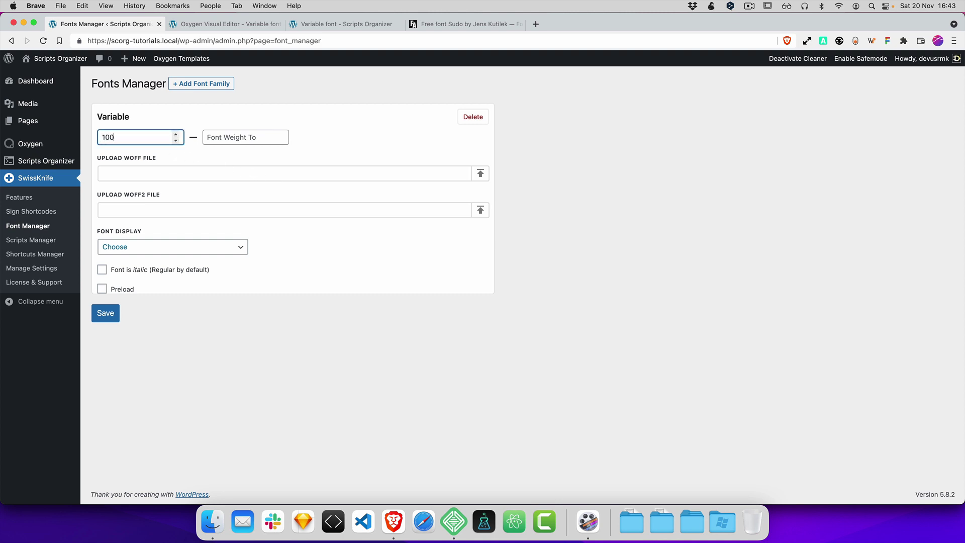
pyautogui.click(238, 137)
pyautogui.write('900')
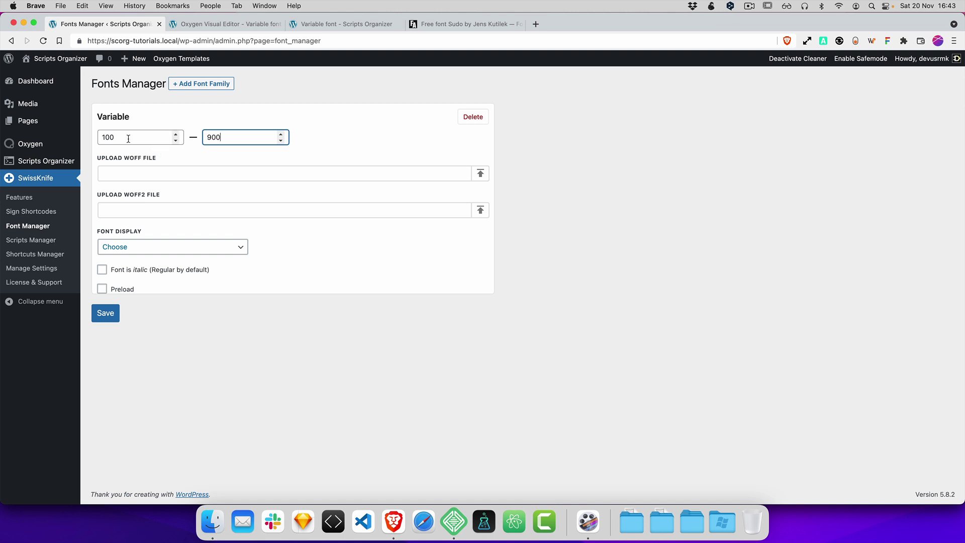
pyautogui.click(128, 138)
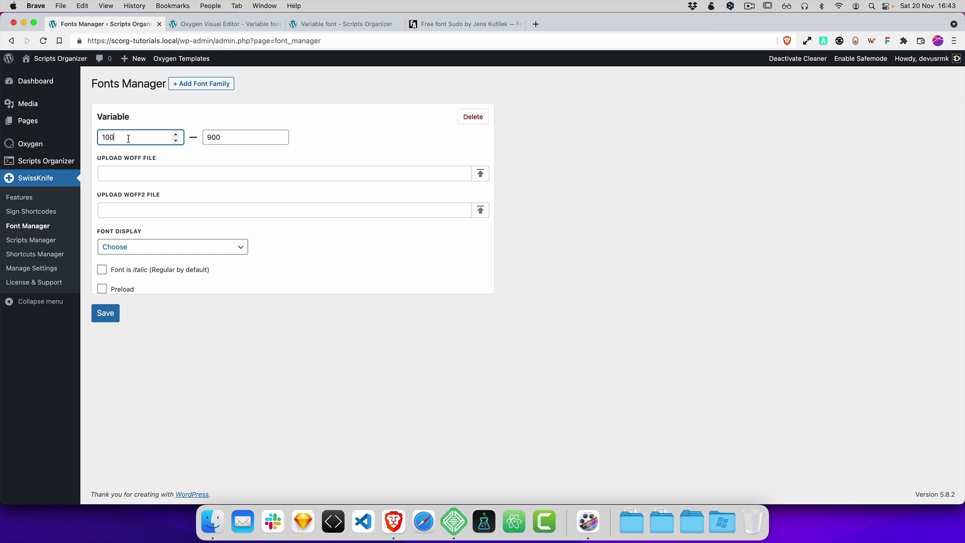
# Open the media library for the WOFF2 file, checking the Sudo font's page on Fonts Arena along the way.
pyautogui.click(481, 211)
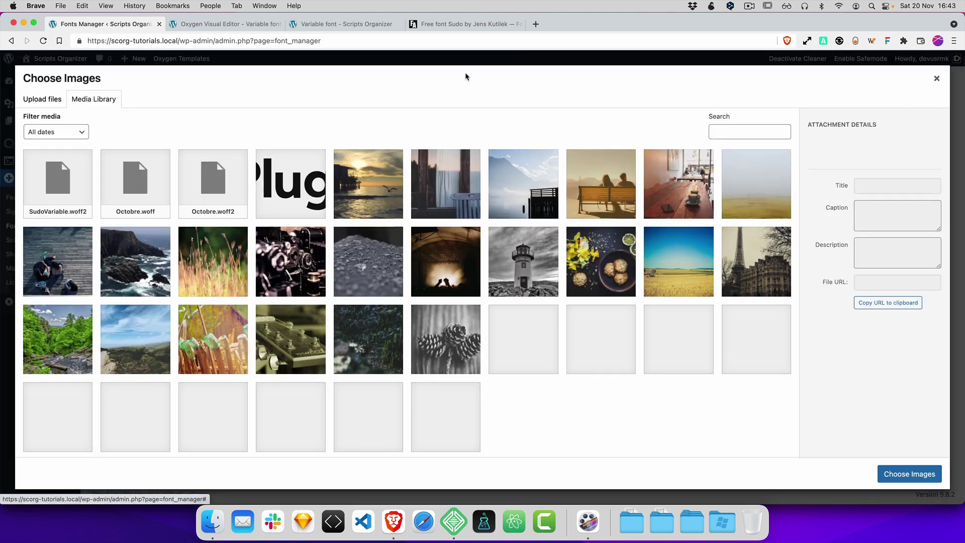
pyautogui.click(444, 25)
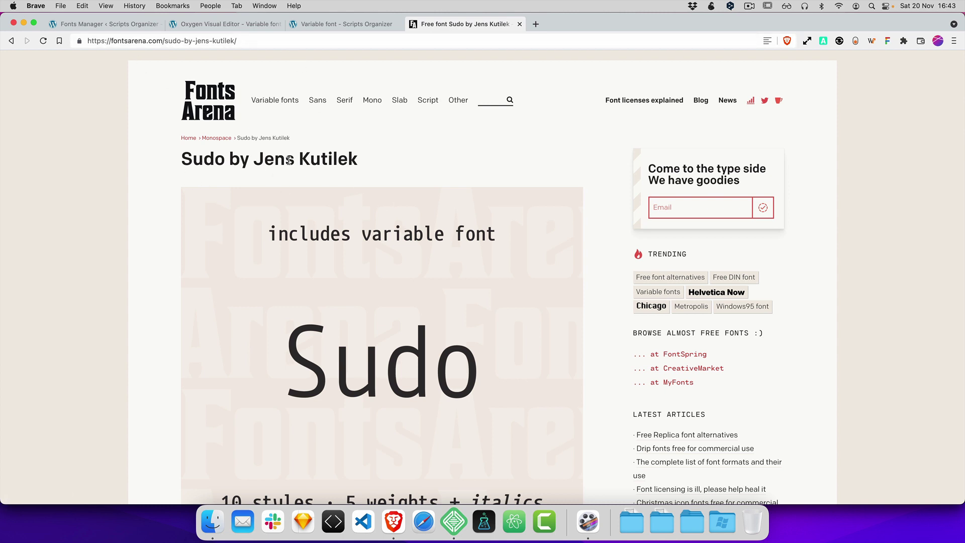
pyautogui.click(108, 26)
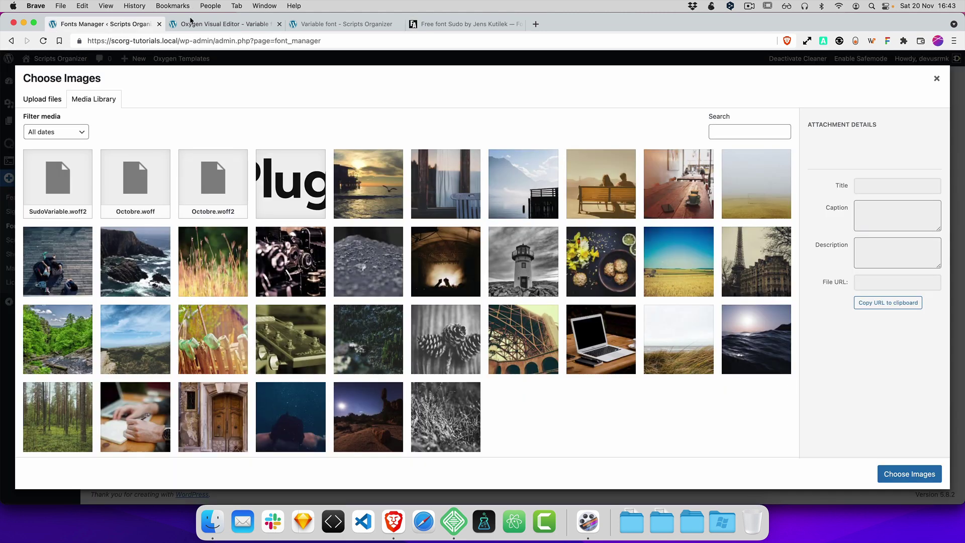
# Switch to Finder, open the sudo-font folder from the Desktop and move its window aside to uncover the media library.
pyautogui.click(210, 523)
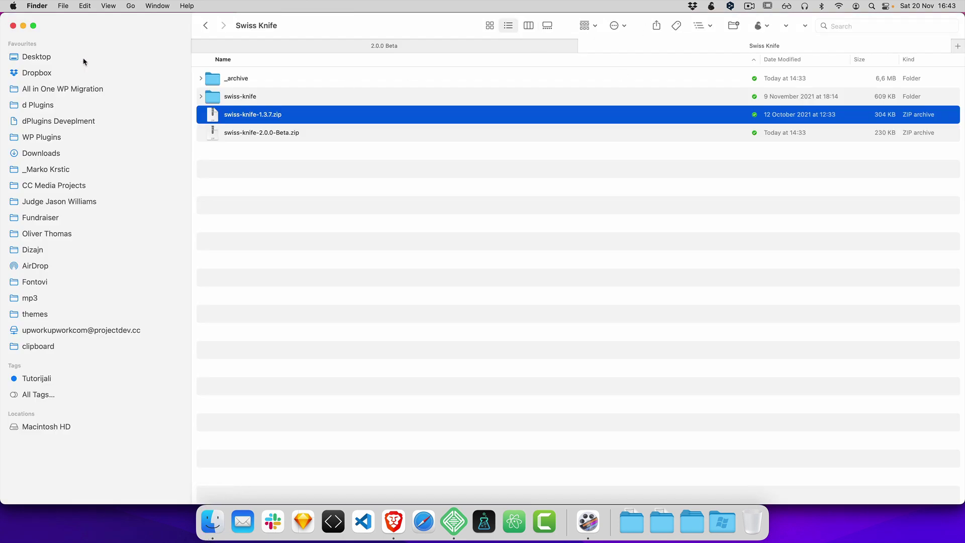
pyautogui.click(299, 46)
pyautogui.click(27, 57)
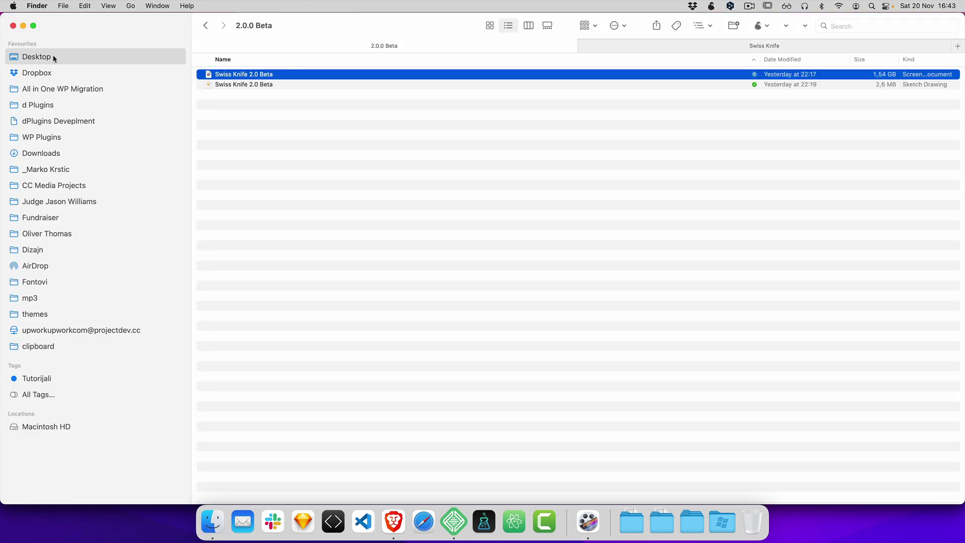
pyautogui.doubleClick(238, 87)
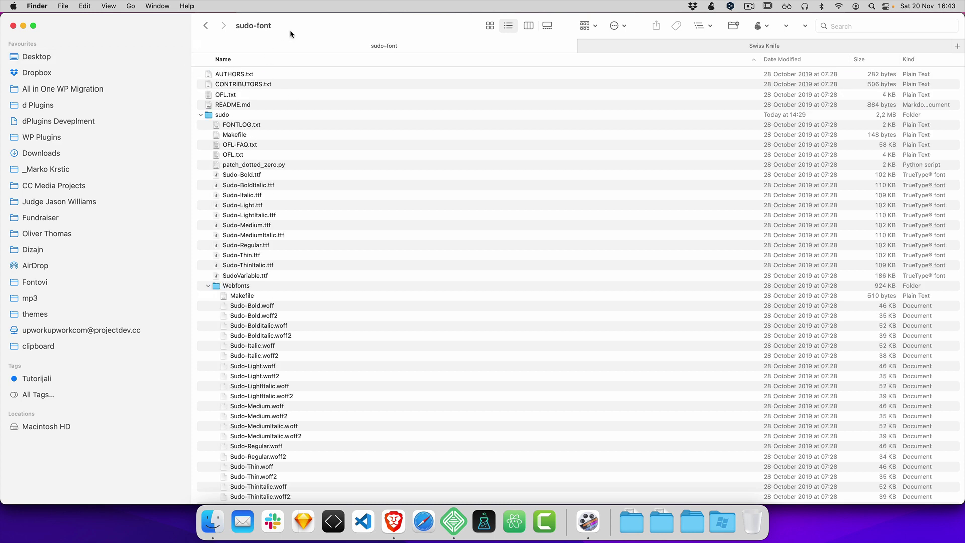
pyautogui.moveTo(290, 30); pyautogui.dragTo(631, 14)
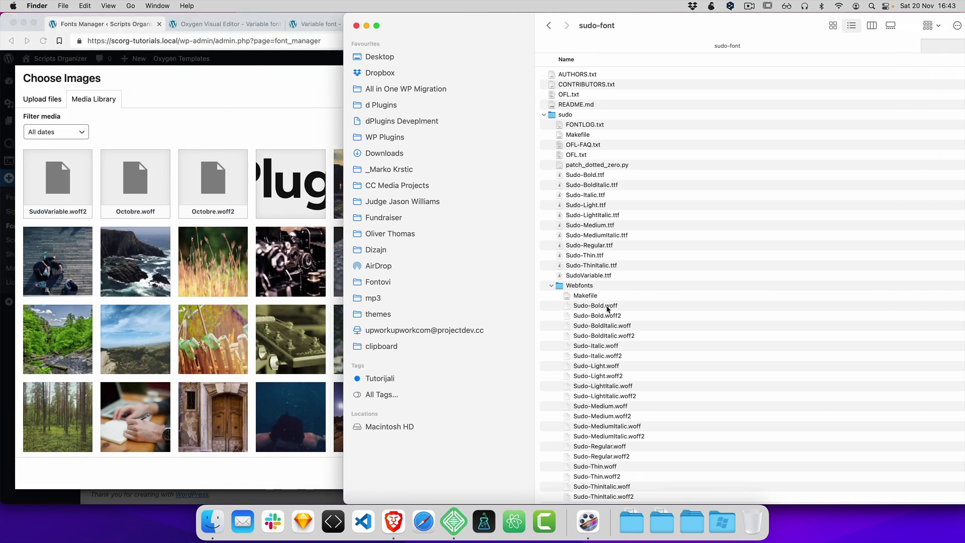
# Upload SudoVariable.woff2 from the Webfonts folder, choose it as the variable font's WOFF2 file and save the font family.
pyautogui.scroll(-2, 611, 307)
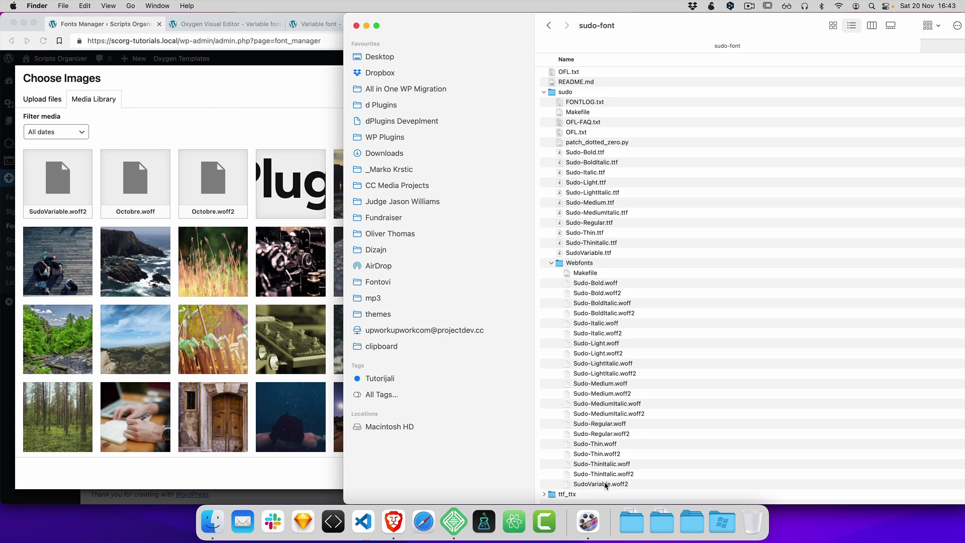
pyautogui.moveTo(606, 485); pyautogui.dragTo(116, 260)
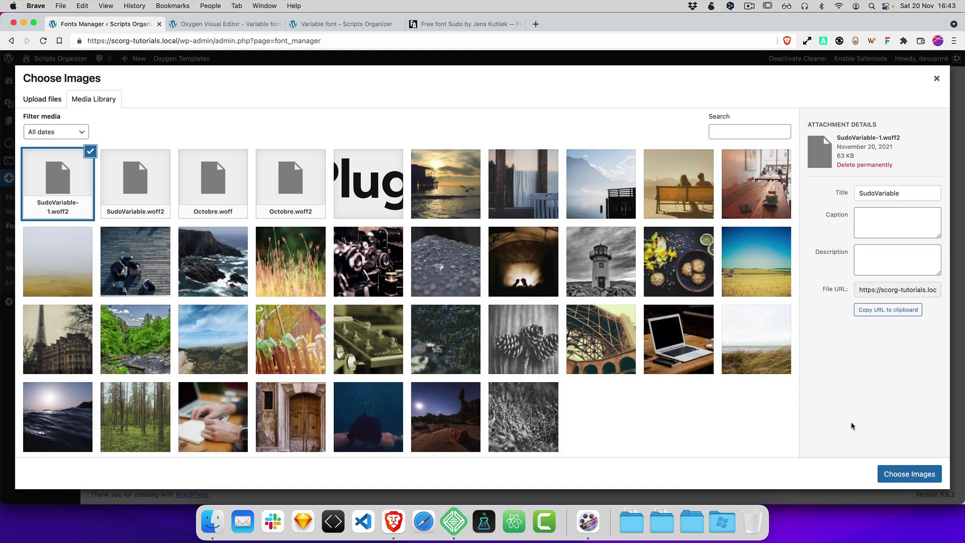
pyautogui.click(895, 475)
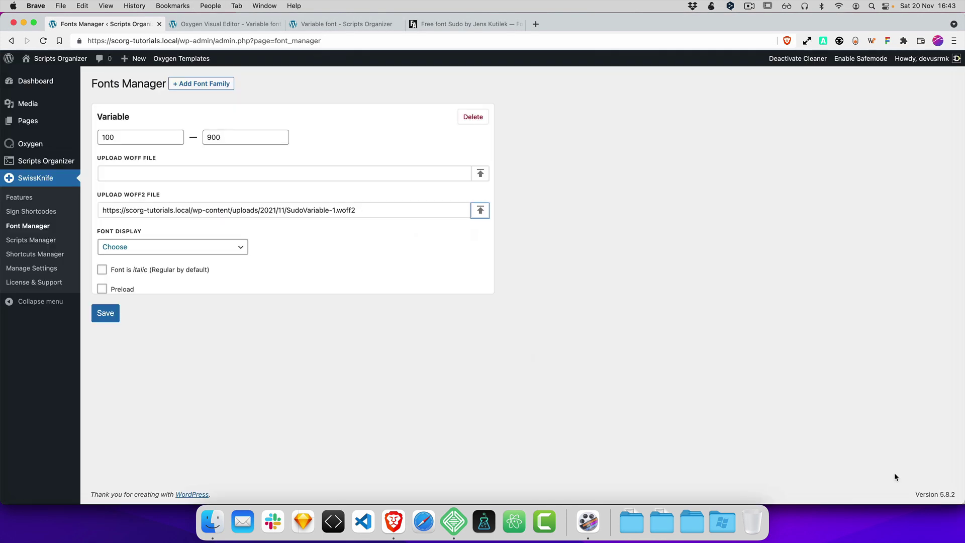
pyautogui.click(107, 314)
# Add a heading with the text "Variable Font Examle" to the page in the Oxygen editor and save the page.
pyautogui.click(240, 25)
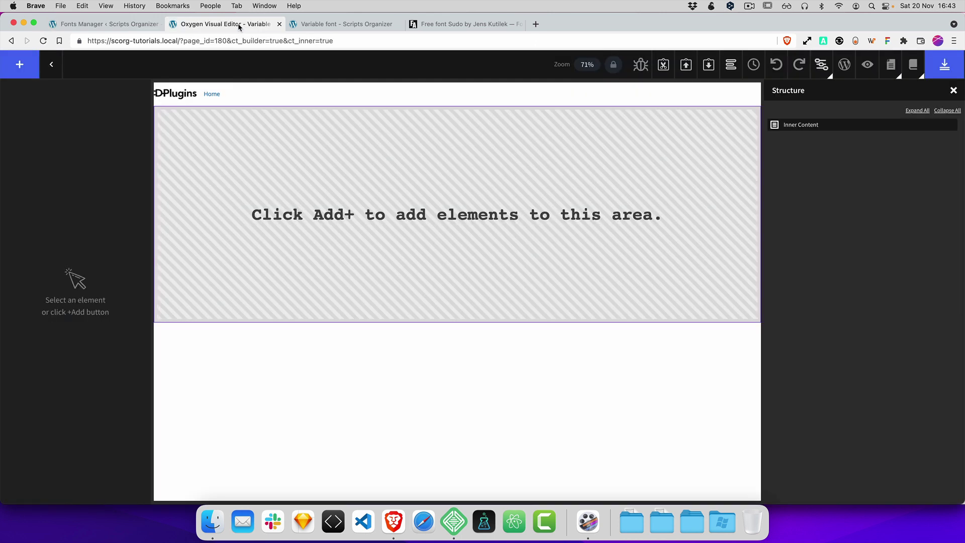
pyautogui.click(19, 64)
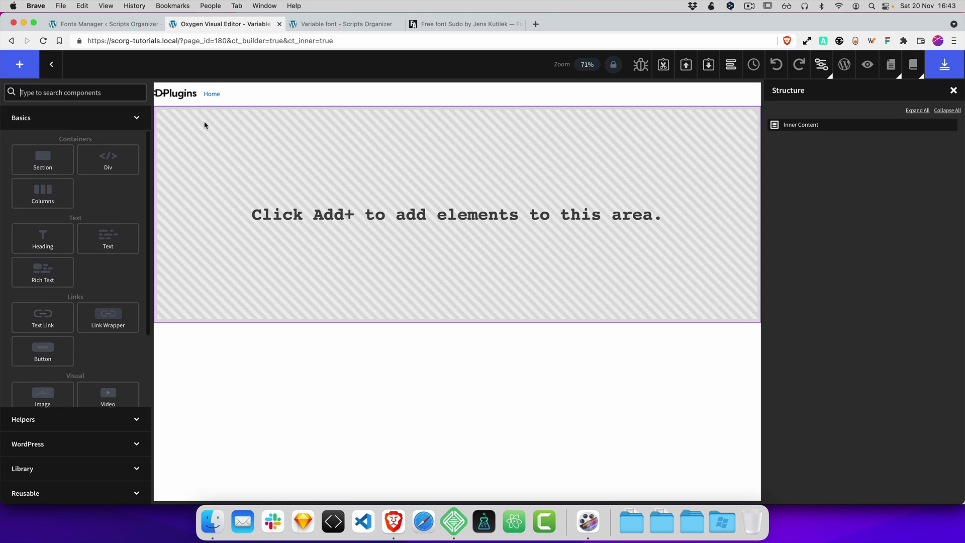
pyautogui.click(44, 237)
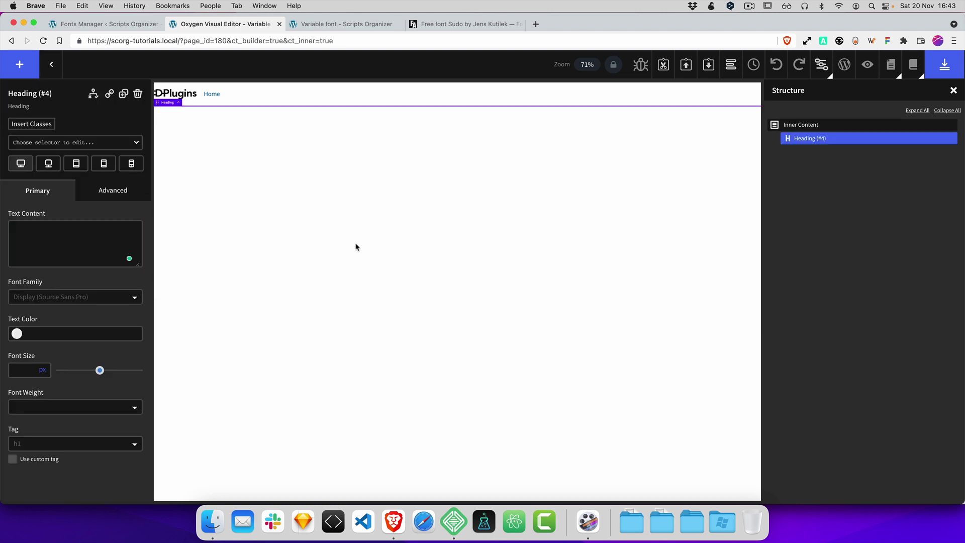
pyautogui.click(79, 243)
pyautogui.write('Va')
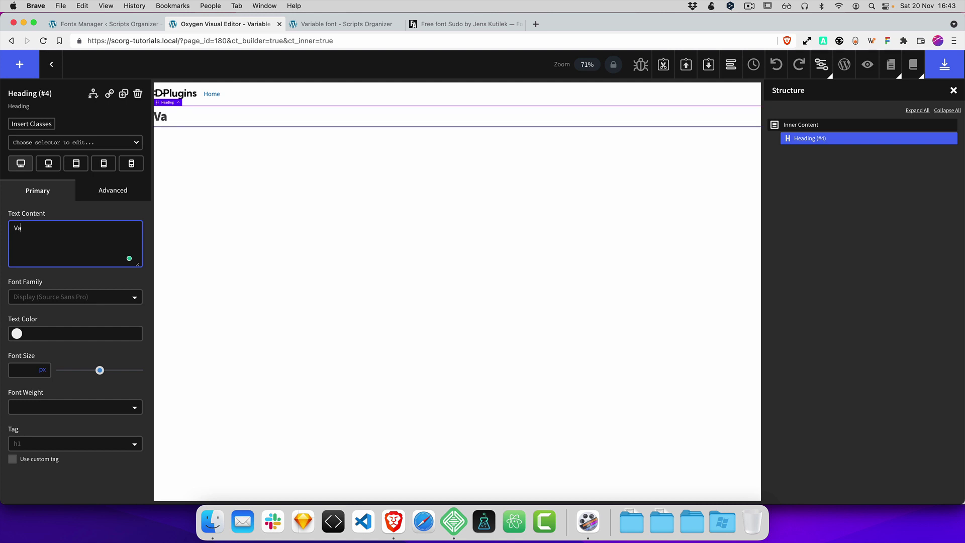
pyautogui.write('riable Font Examle')
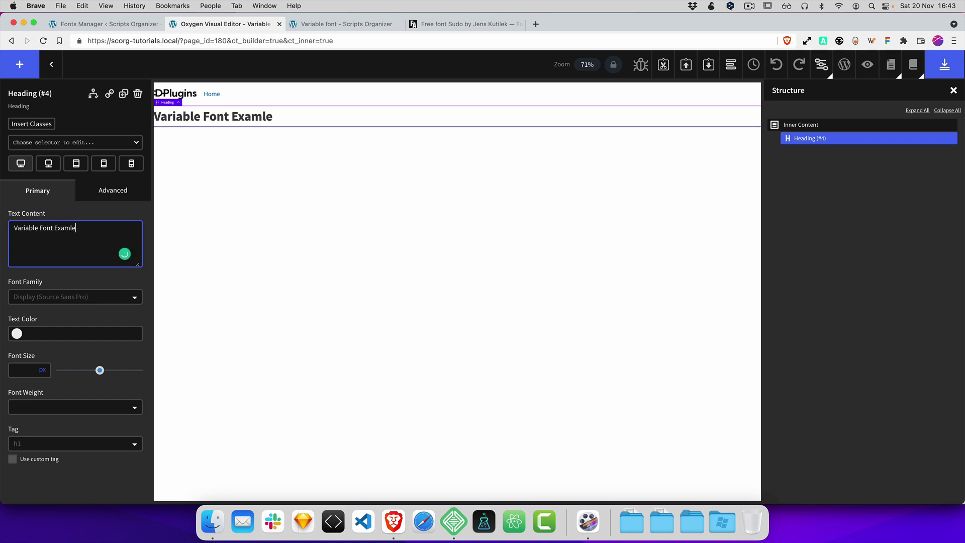
pyautogui.click(945, 71)
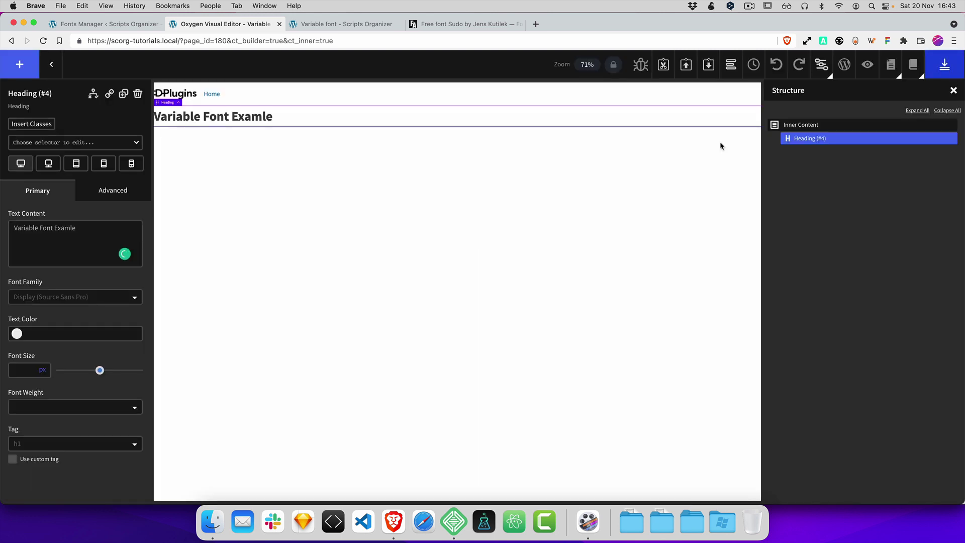
# Set the heading's font family to Variable and correct its text to "Variable Font Example", saving the page.
pyautogui.click(67, 297)
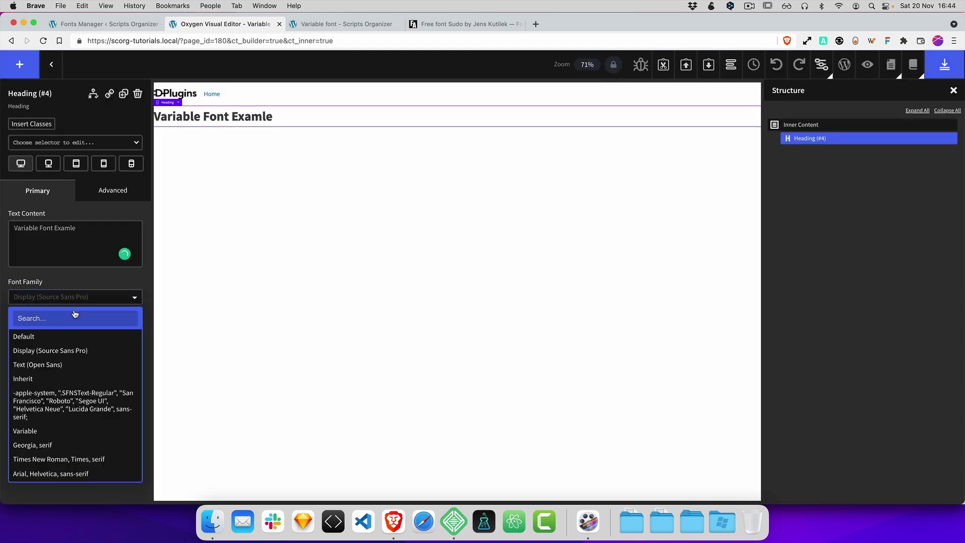
pyautogui.click(53, 431)
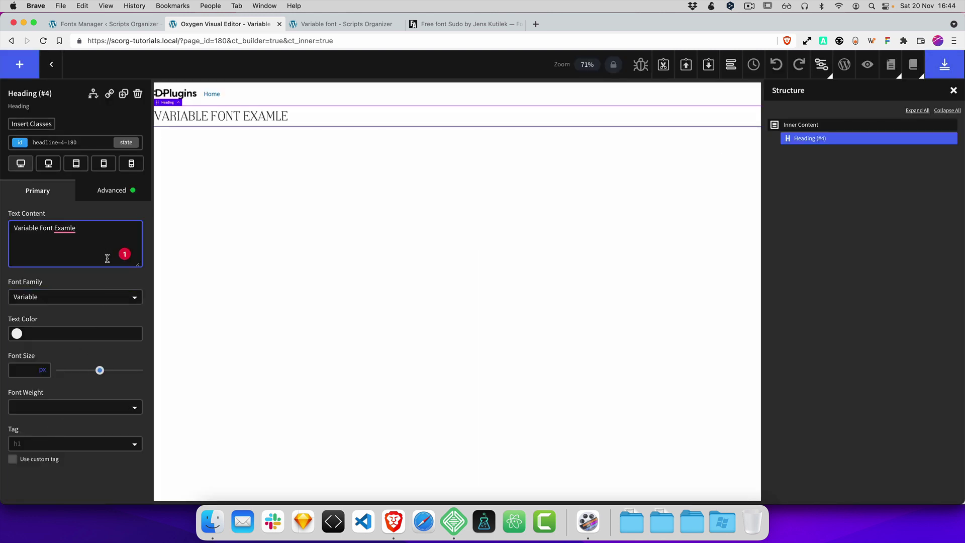
pyautogui.click(65, 229)
pyautogui.click(69, 244)
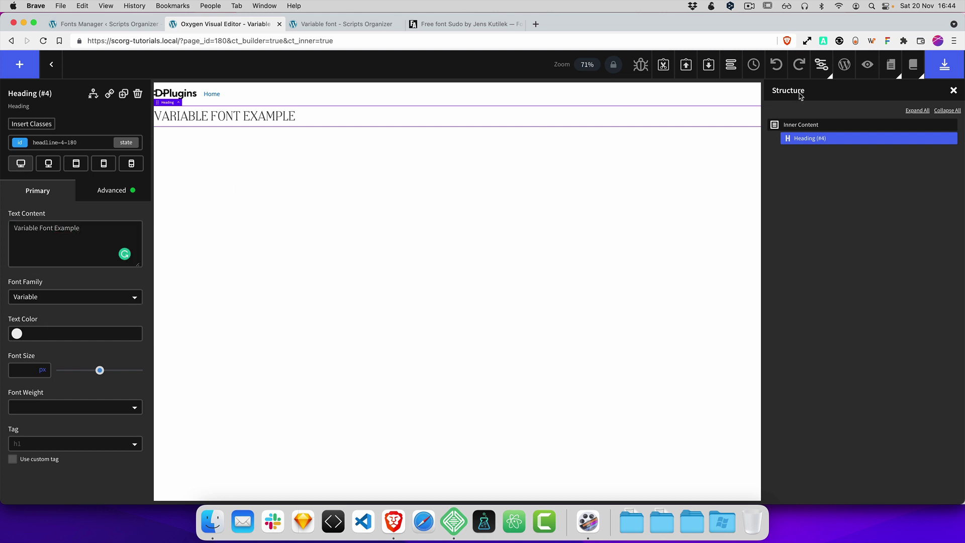
pyautogui.click(946, 65)
pyautogui.press('super+r')
# Set the heading's font size to 85 px and center its text.
pyautogui.moveTo(99, 371); pyautogui.dragTo(128, 373)
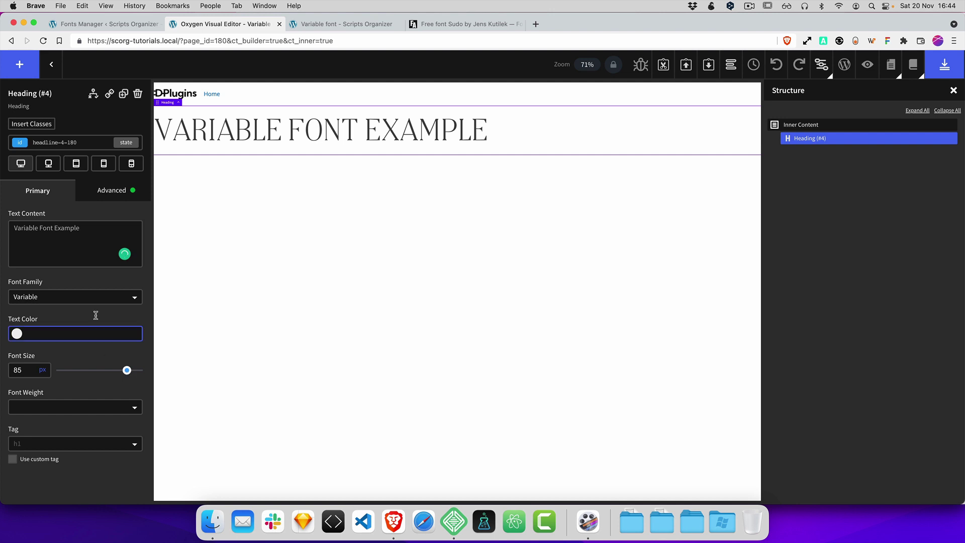
pyautogui.click(110, 194)
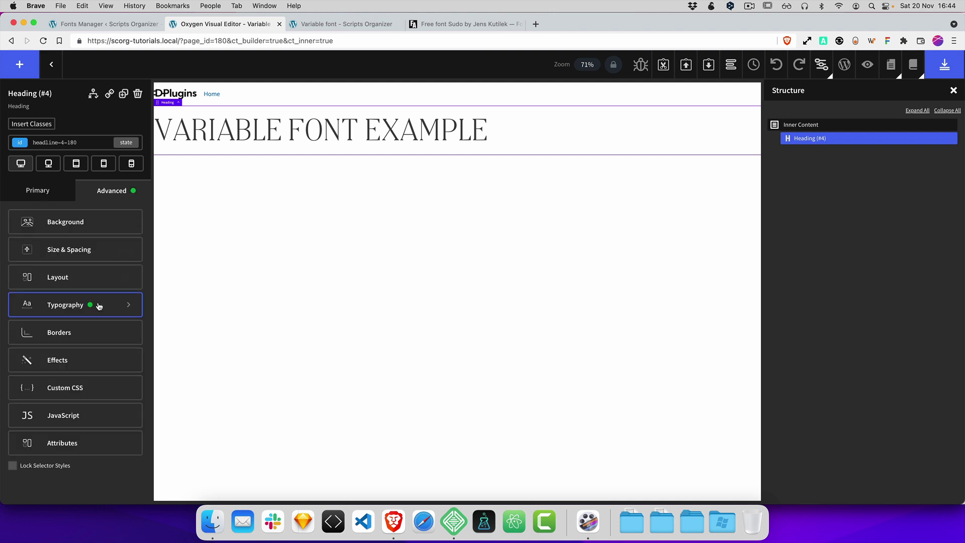
pyautogui.click(96, 304)
pyautogui.click(58, 367)
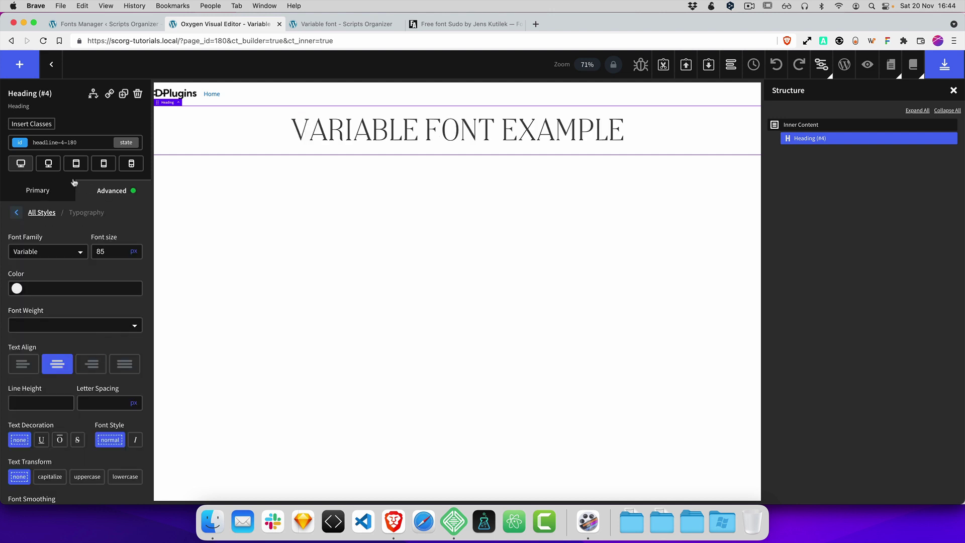
# Set the heading's font weight to 100 in its original state.
pyautogui.click(40, 192)
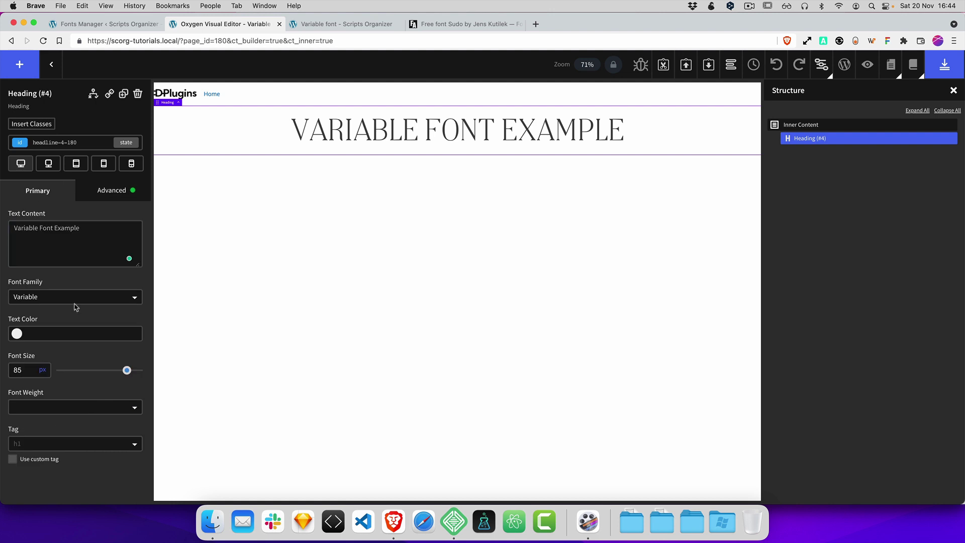
pyautogui.click(75, 407)
pyautogui.click(63, 440)
# Set the heading's font weight to 900 for its :hover state.
pyautogui.click(126, 143)
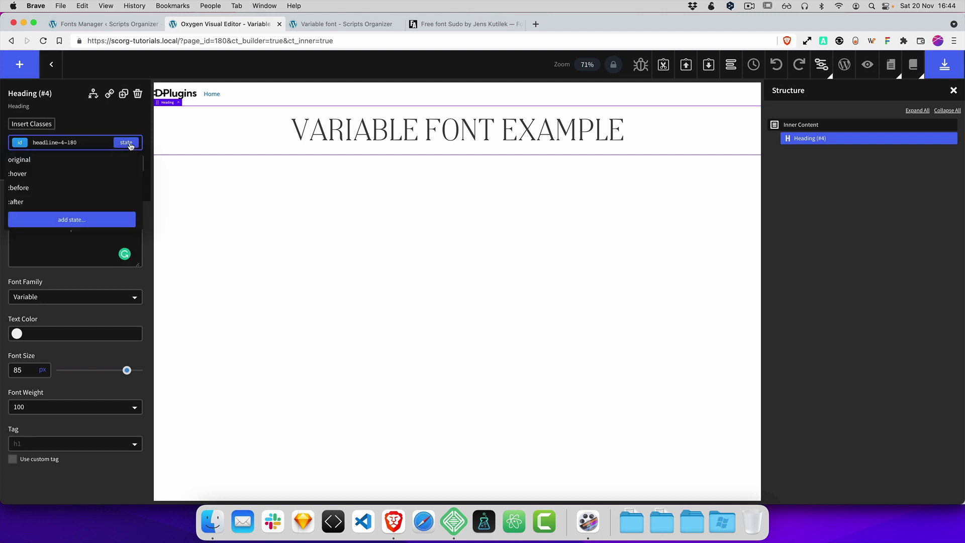
pyautogui.click(77, 174)
pyautogui.click(88, 407)
pyautogui.scroll(-2, 55, 482)
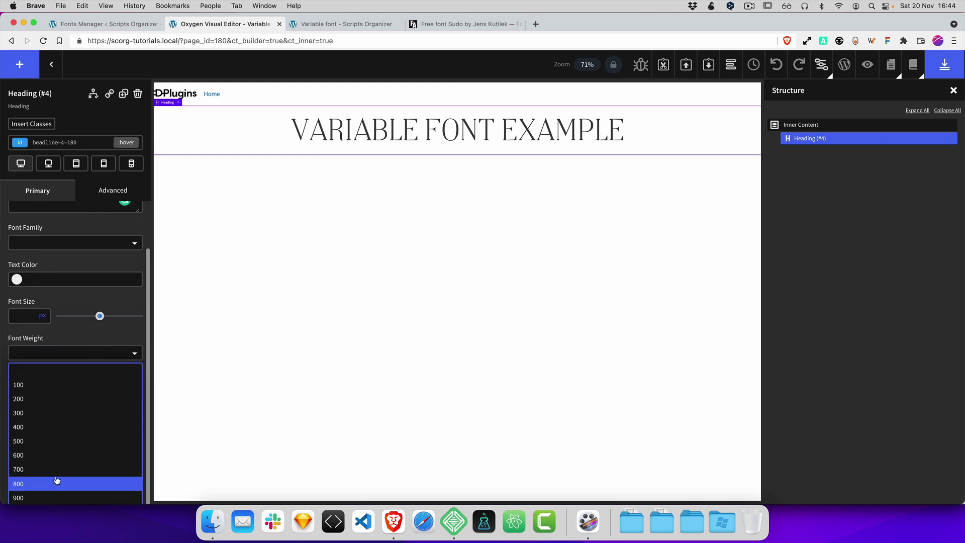
pyautogui.click(52, 496)
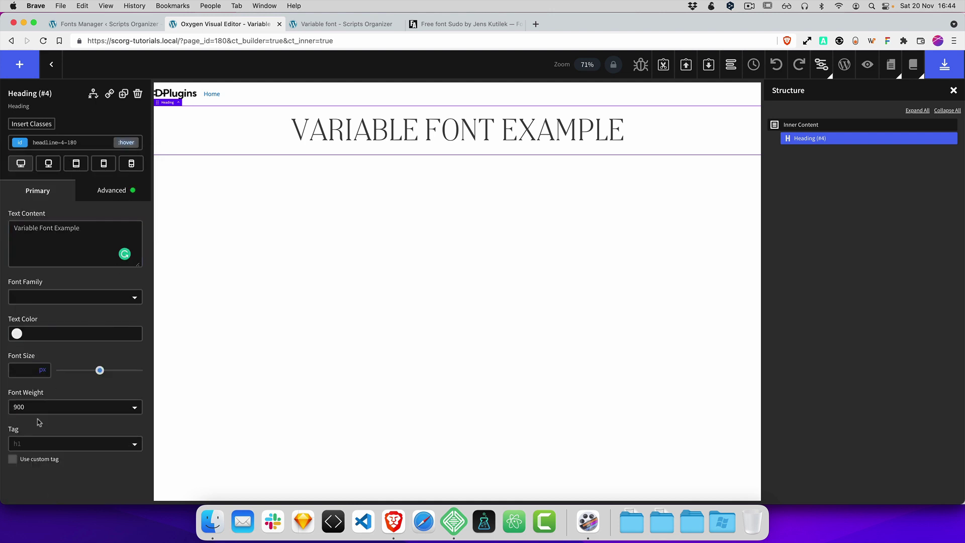
# Return the heading to its original state, give it a transition duration of 2 sec and save the page.
pyautogui.click(125, 143)
pyautogui.click(89, 175)
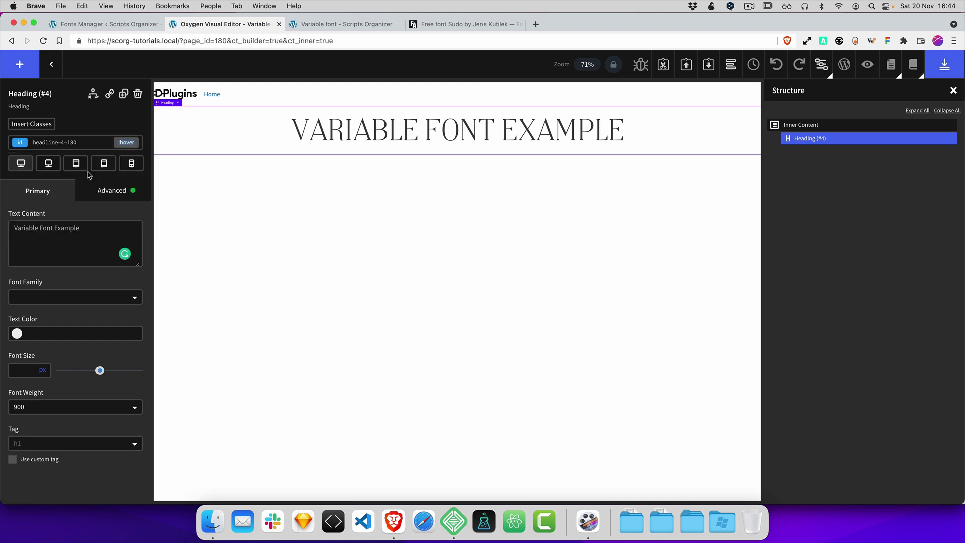
pyautogui.click(126, 142)
pyautogui.click(97, 159)
pyautogui.click(105, 194)
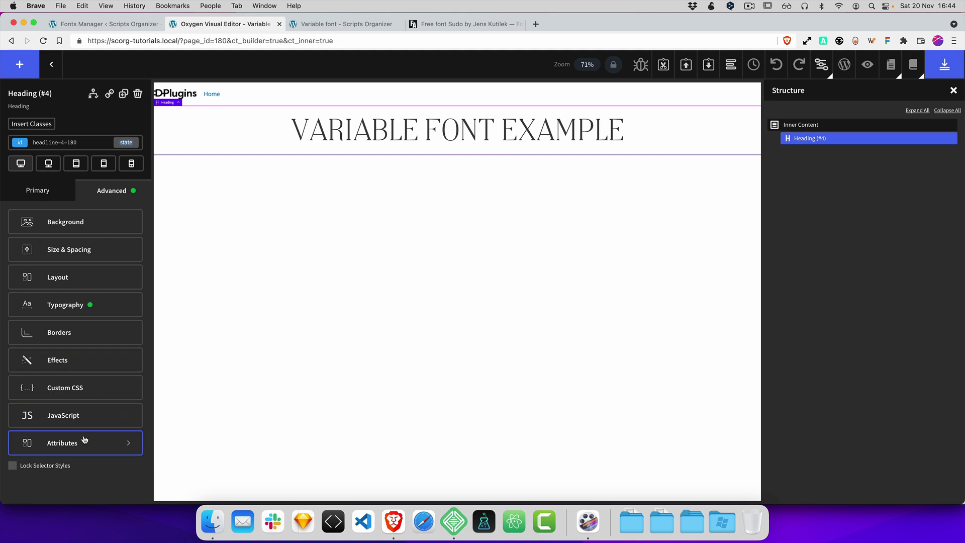
pyautogui.click(90, 361)
pyautogui.click(89, 303)
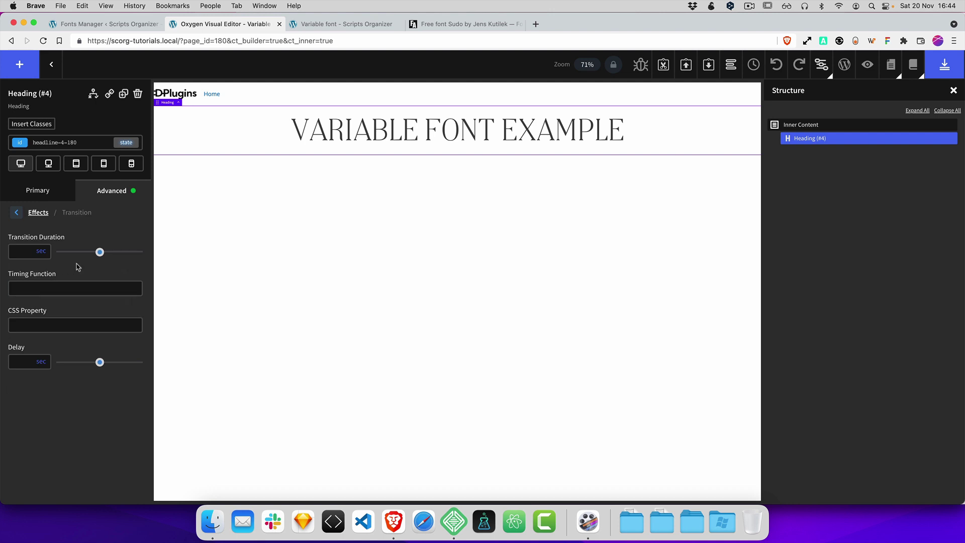
pyautogui.moveTo(99, 252); pyautogui.dragTo(181, 251)
pyautogui.click(24, 251)
pyautogui.click(944, 66)
# Reload the Variable font page on the front end, check the heading's hover transition and return to the Oxygen editor.
pyautogui.click(355, 26)
pyautogui.press('super+r')
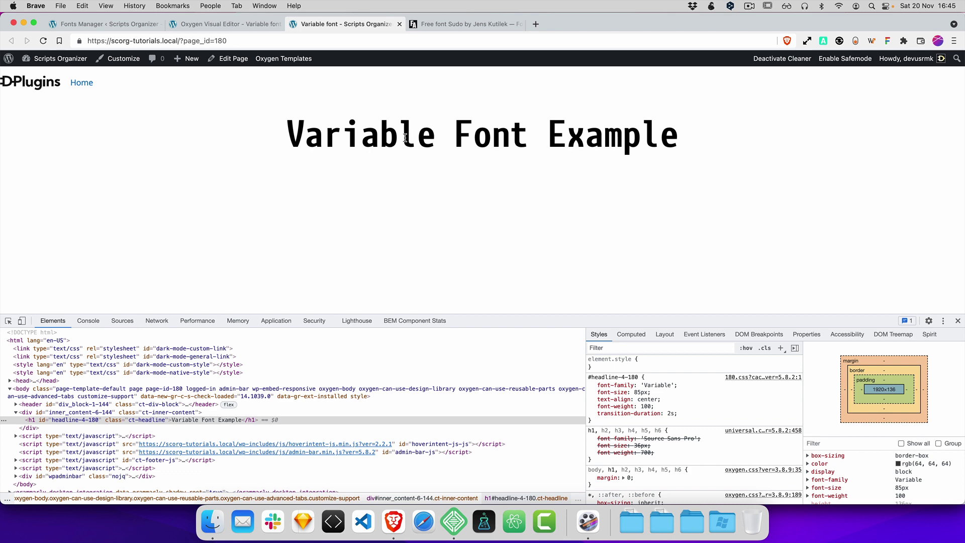
pyautogui.click(240, 23)
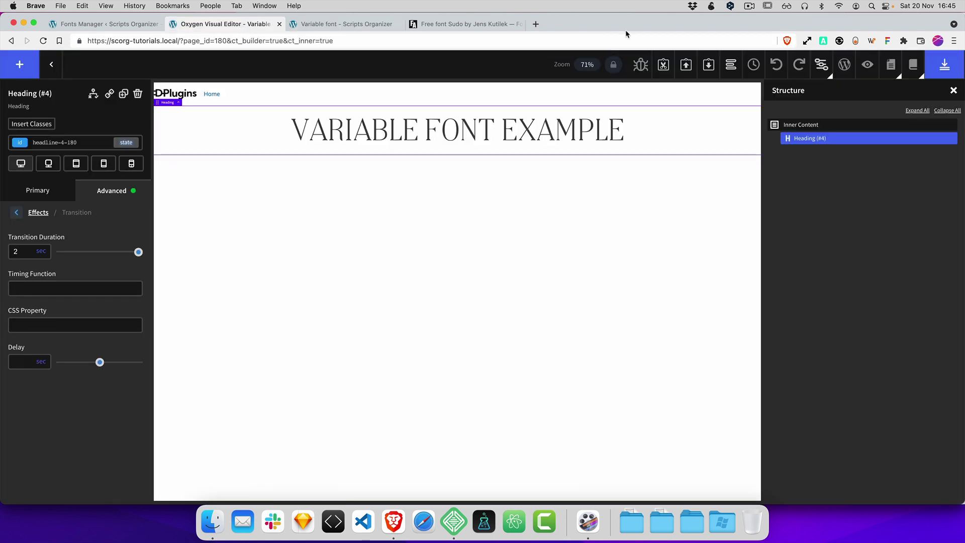
pyautogui.click(749, 6)
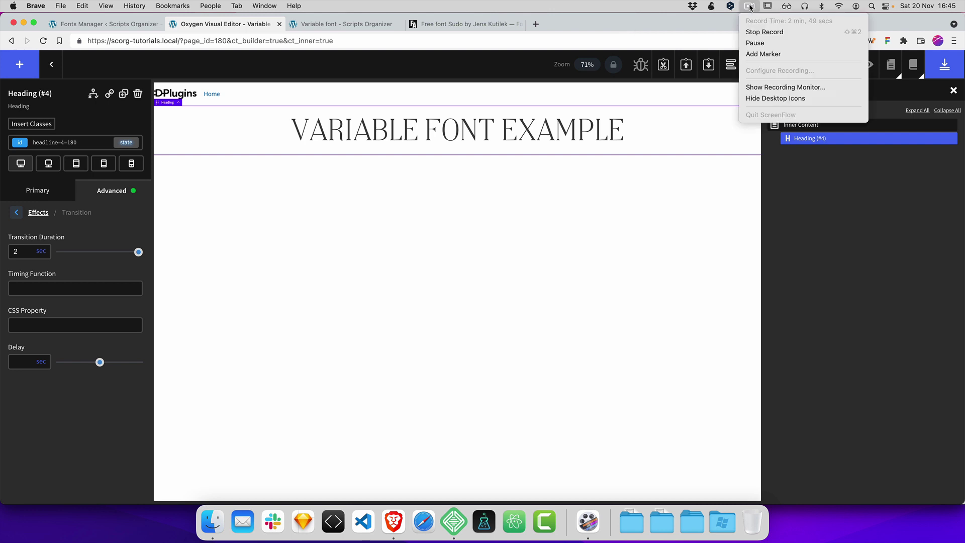
pyautogui.click(766, 31)
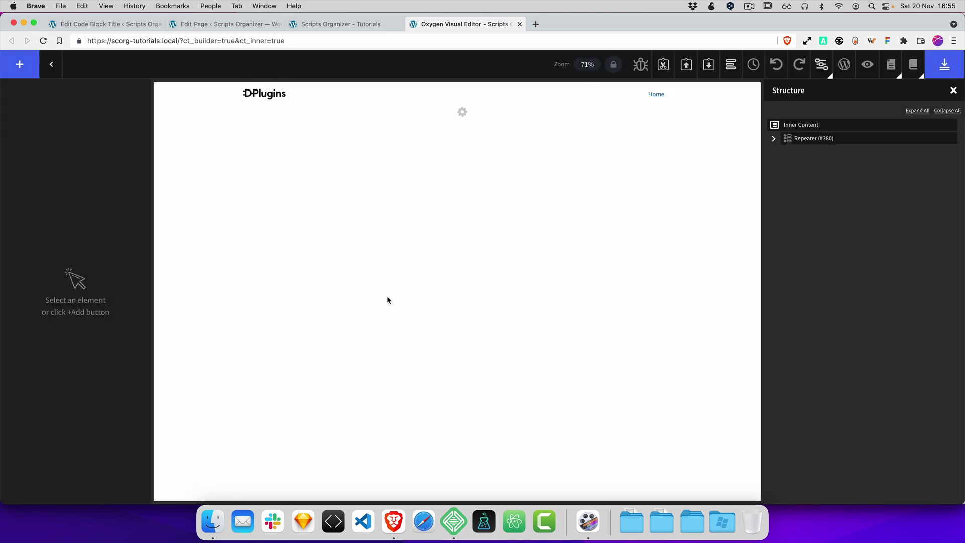
# Open the class inserter for the repeater and select the .container class.
pyautogui.click(815, 141)
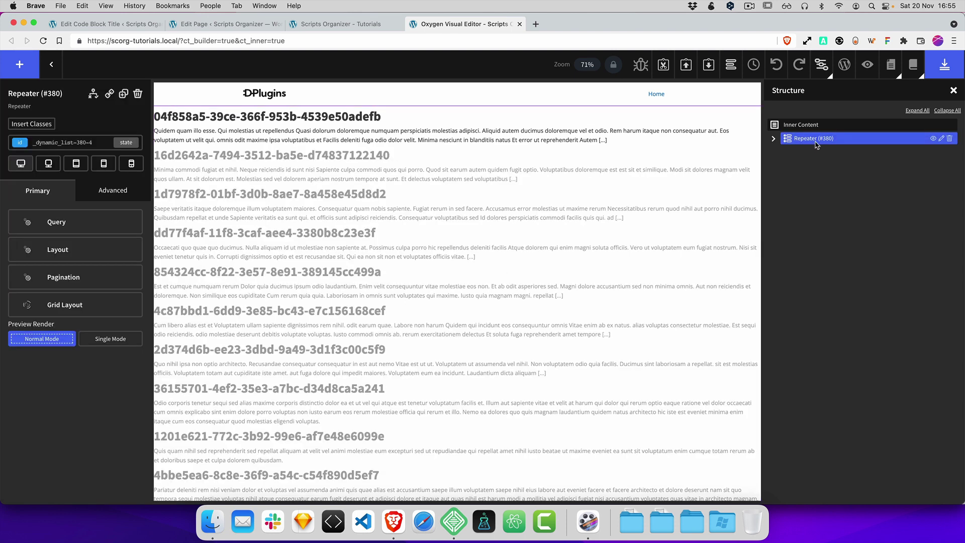
pyautogui.click(30, 125)
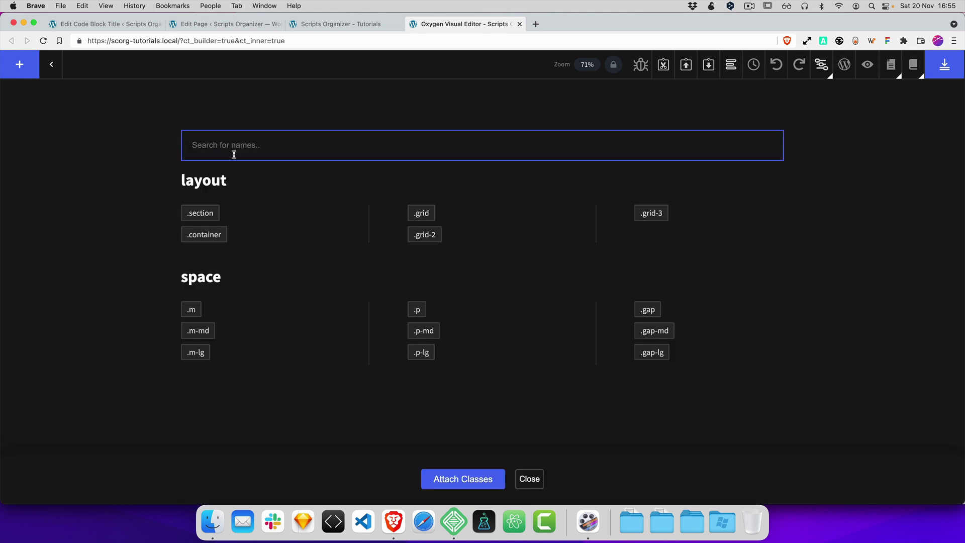
pyautogui.click(220, 239)
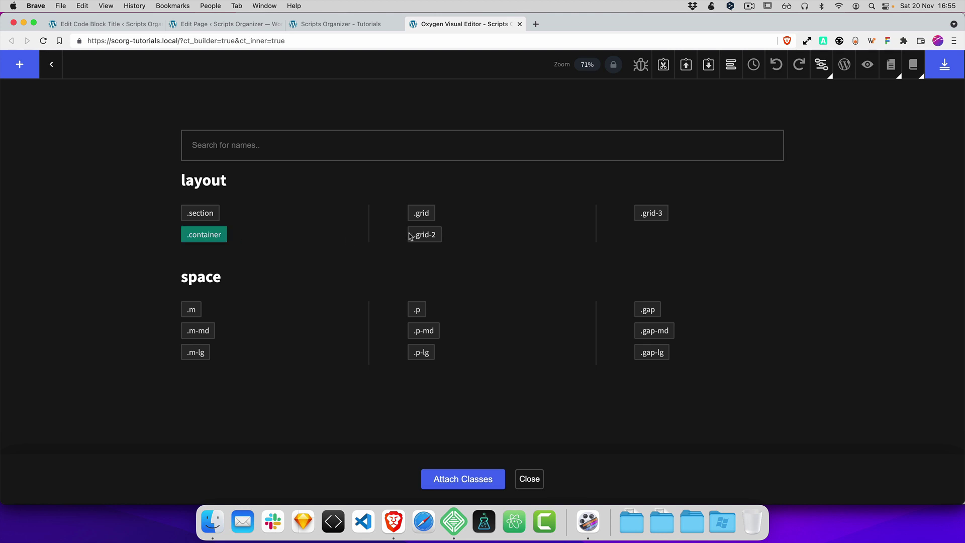
# Examine the .grid and .grid-3 rules in the Home code block's SCSS.
pyautogui.click(111, 24)
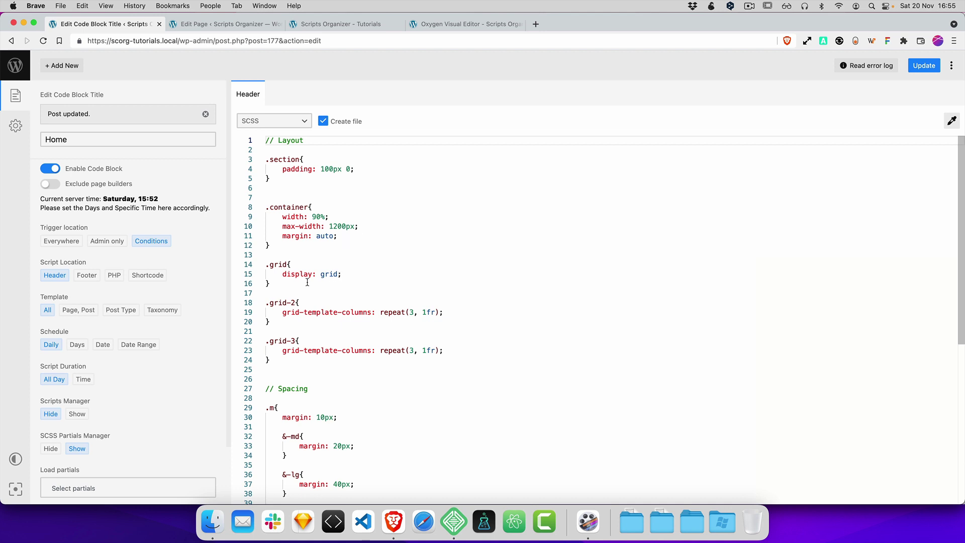
pyautogui.moveTo(283, 276); pyautogui.dragTo(392, 279)
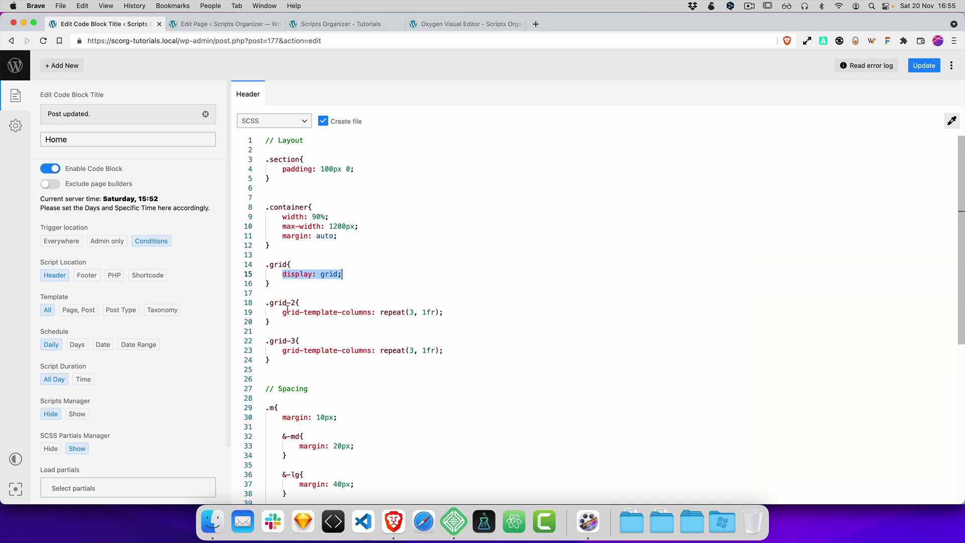
pyautogui.moveTo(281, 350); pyautogui.dragTo(463, 351)
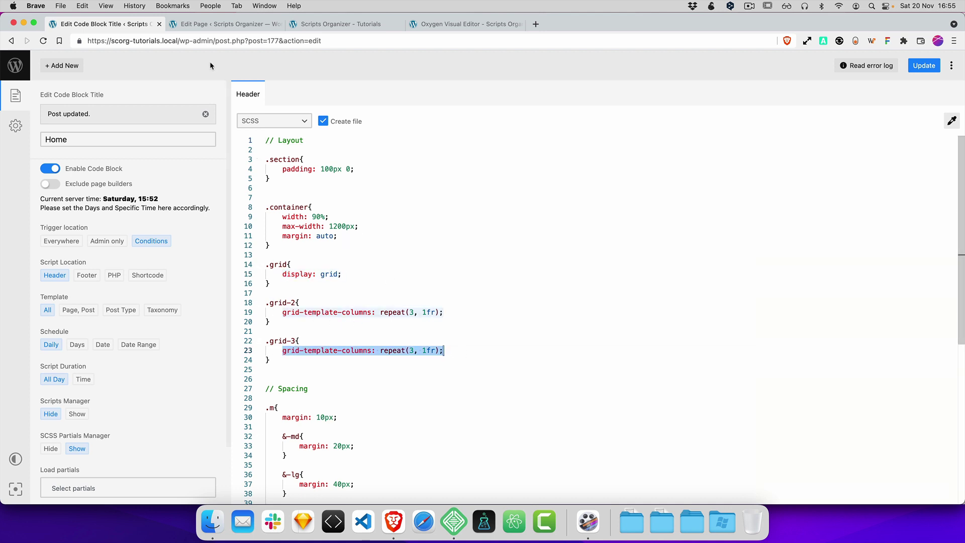
# Return to the repeater's class inserter and add .grid and .grid-3 to the selection.
pyautogui.click(436, 26)
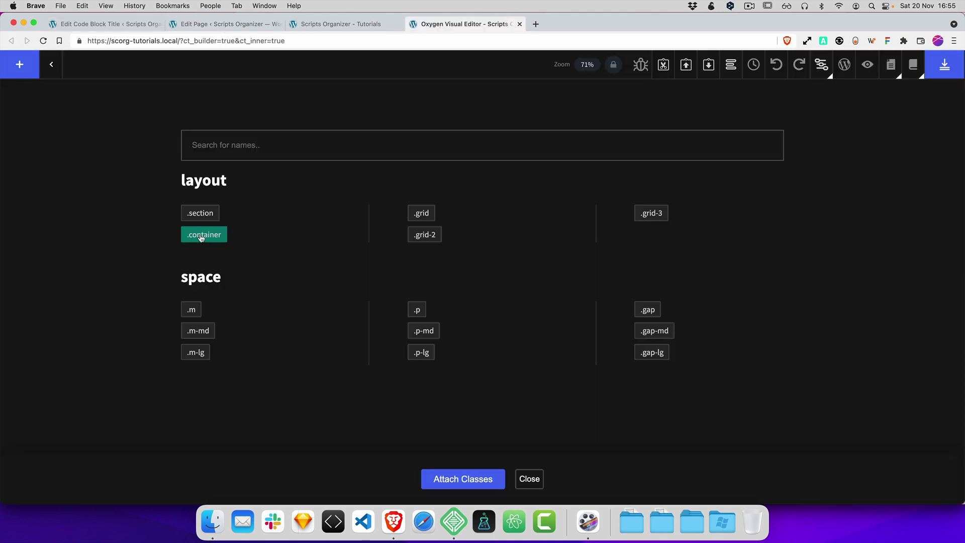
pyautogui.click(424, 215)
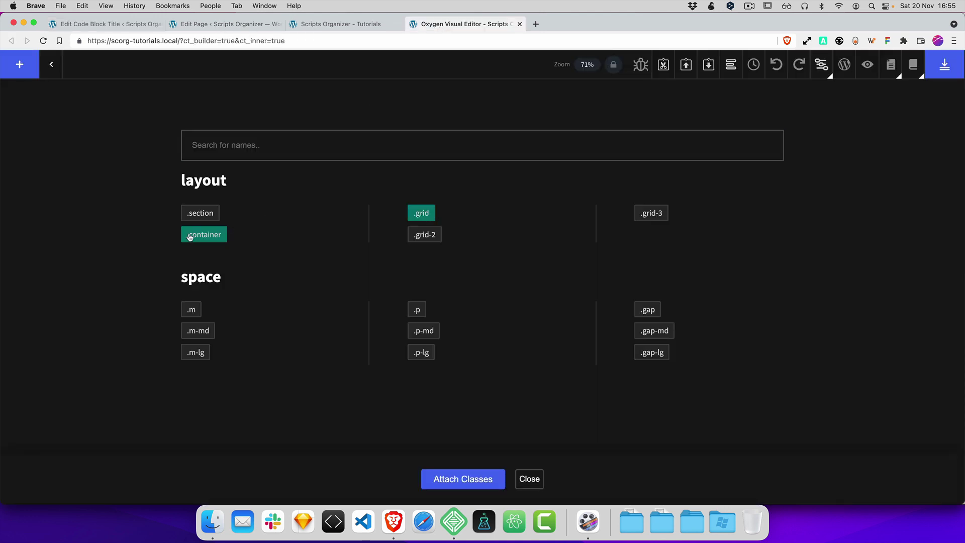
pyautogui.click(648, 216)
# Search the class names for "grid" and clear the search again.
pyautogui.click(224, 151)
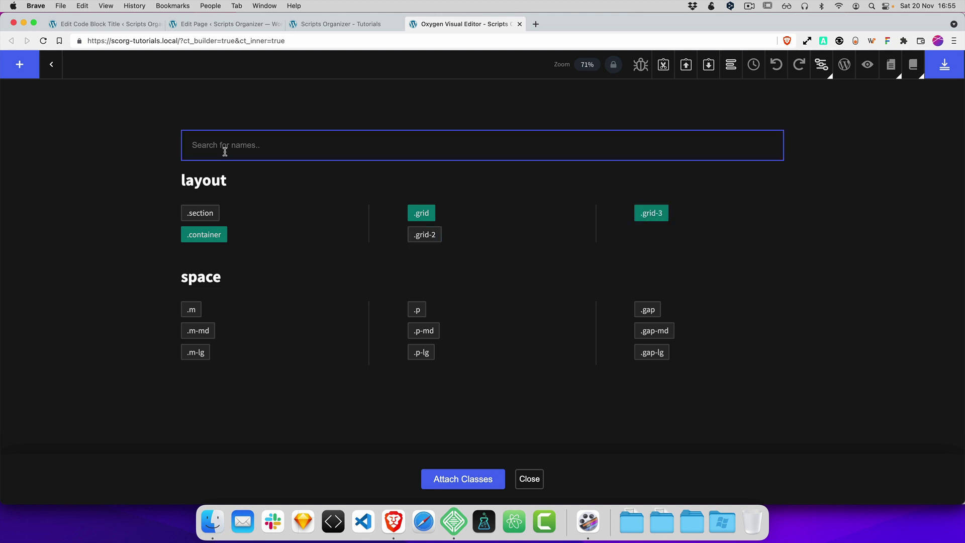
pyautogui.write('grid')
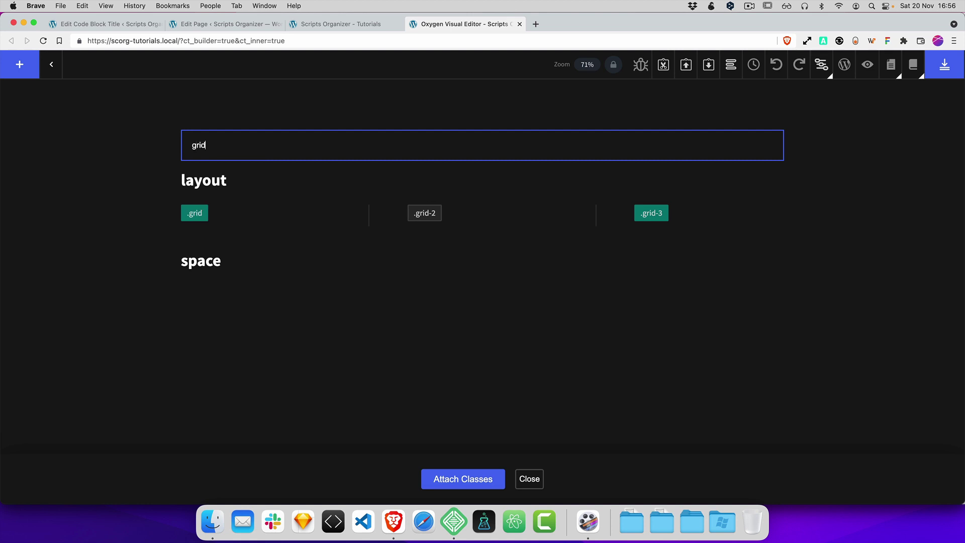
pyautogui.press('super+a')
pyautogui.press('BackSpace')
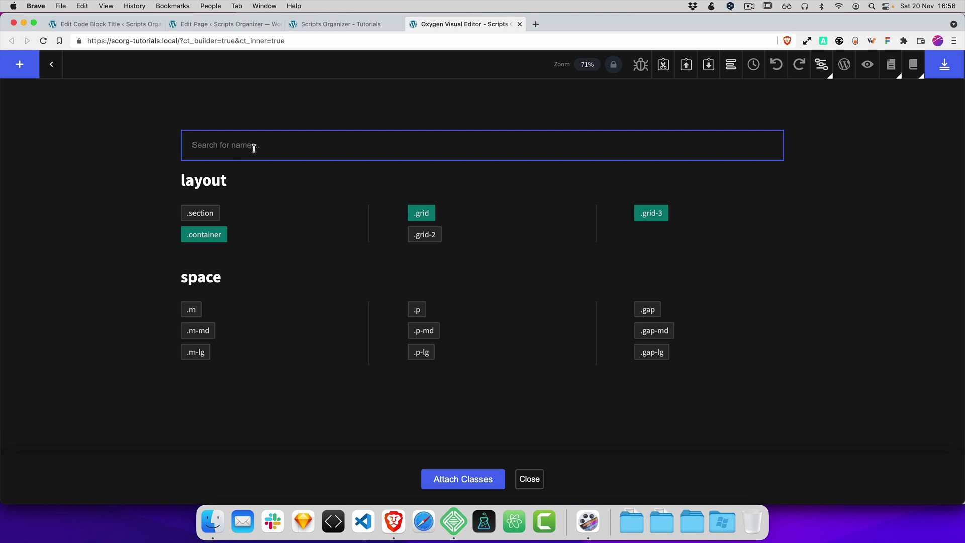
# Attach the selected classes to the repeater, check its class list and lock the grid-3 class.
pyautogui.click(453, 482)
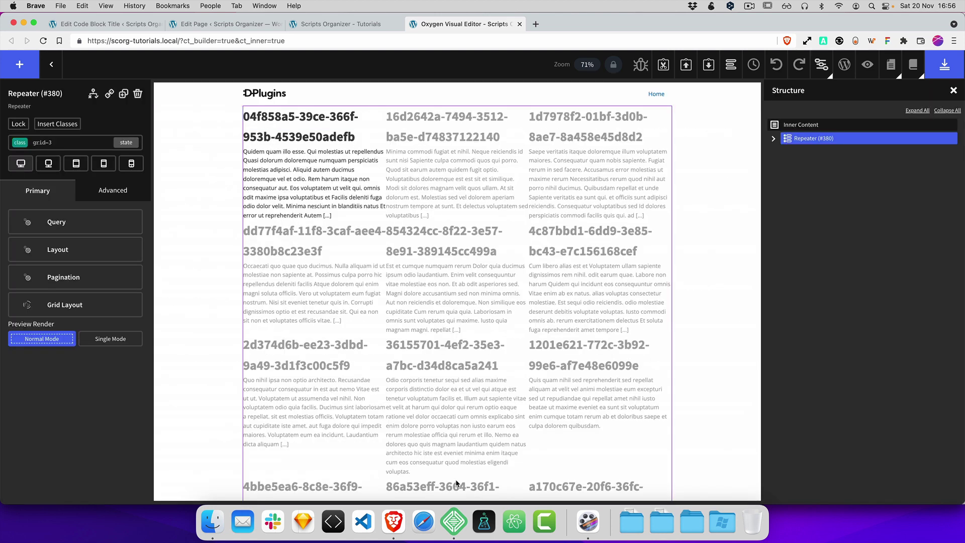
pyautogui.click(35, 143)
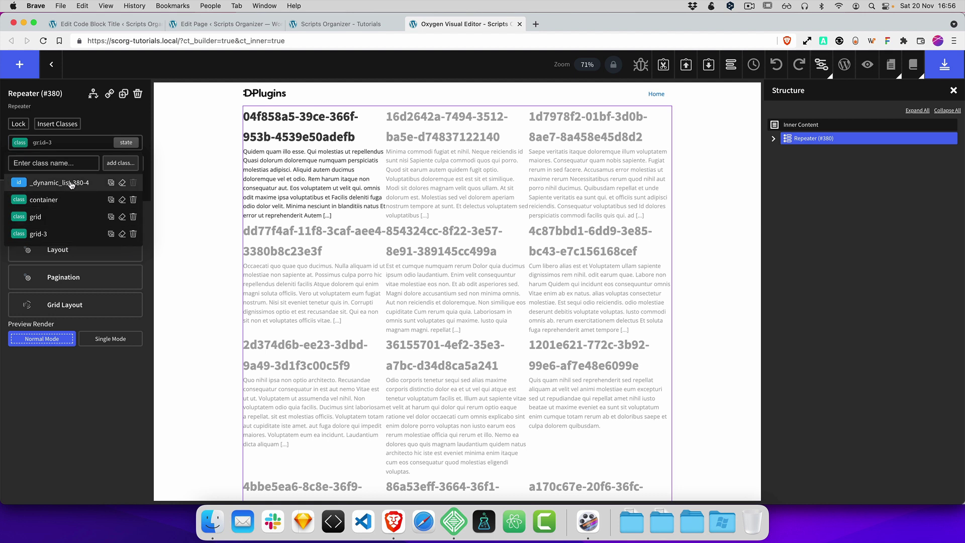
pyautogui.click(67, 390)
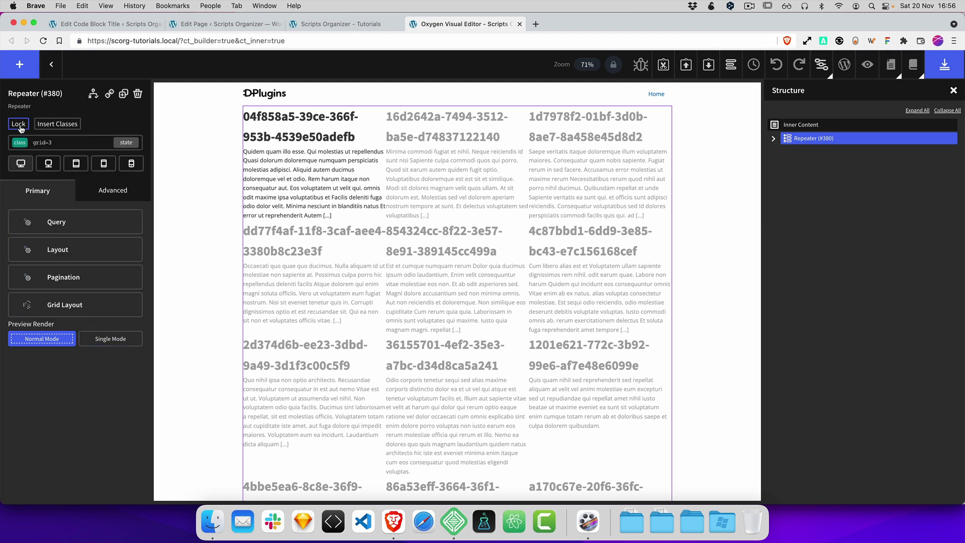
pyautogui.click(20, 124)
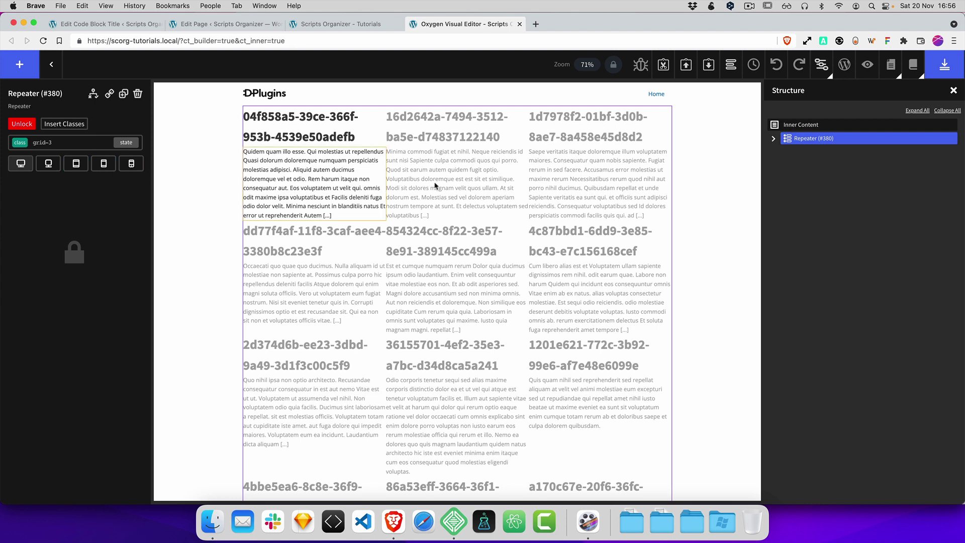
pyautogui.click(749, 7)
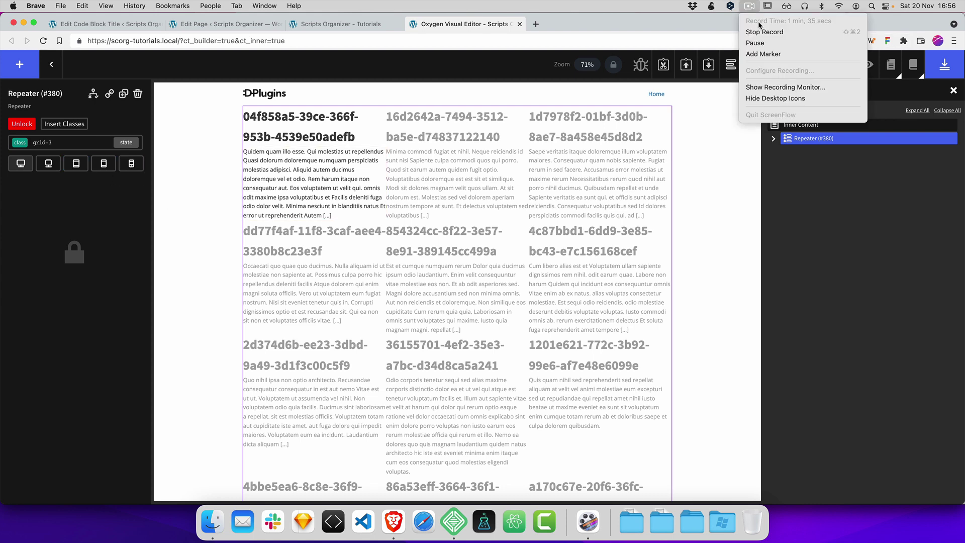
pyautogui.click(760, 31)
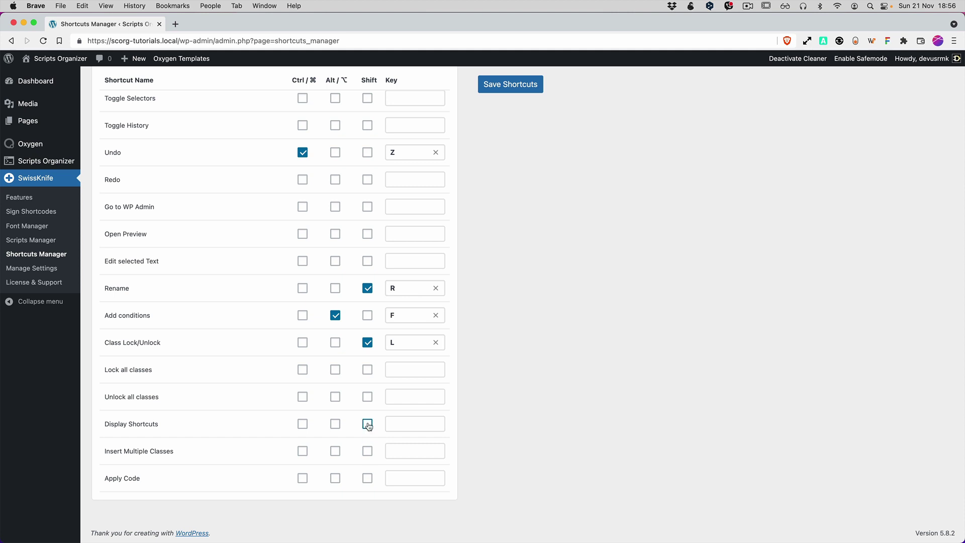
# Assign Shift + R to Display Shortcuts in the Shortcuts Manager and save the shortcuts.
pyautogui.click(367, 424)
pyautogui.click(410, 424)
pyautogui.write('R')
pyautogui.click(510, 89)
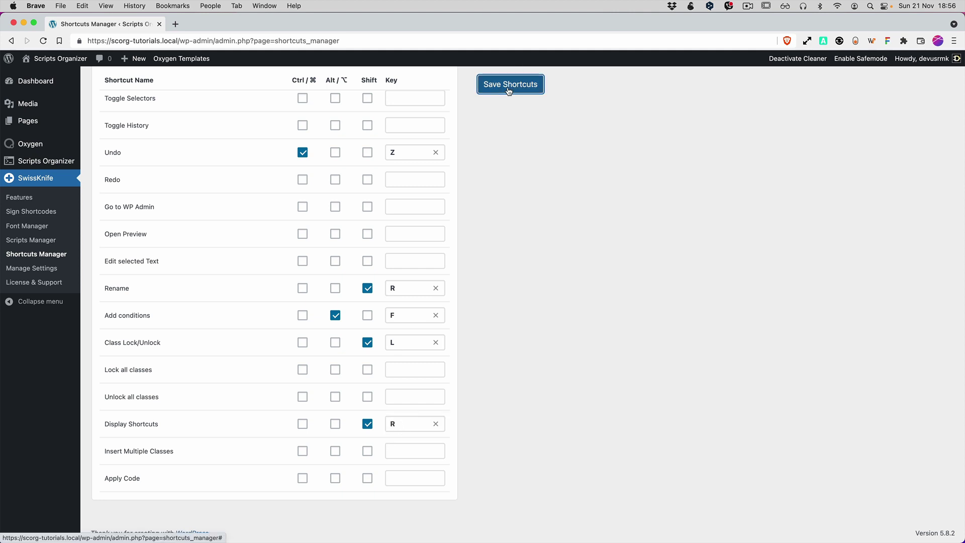
# Open the Front Page in the Oxygen editor and display the overview of keyboard shortcuts.
pyautogui.click(32, 126)
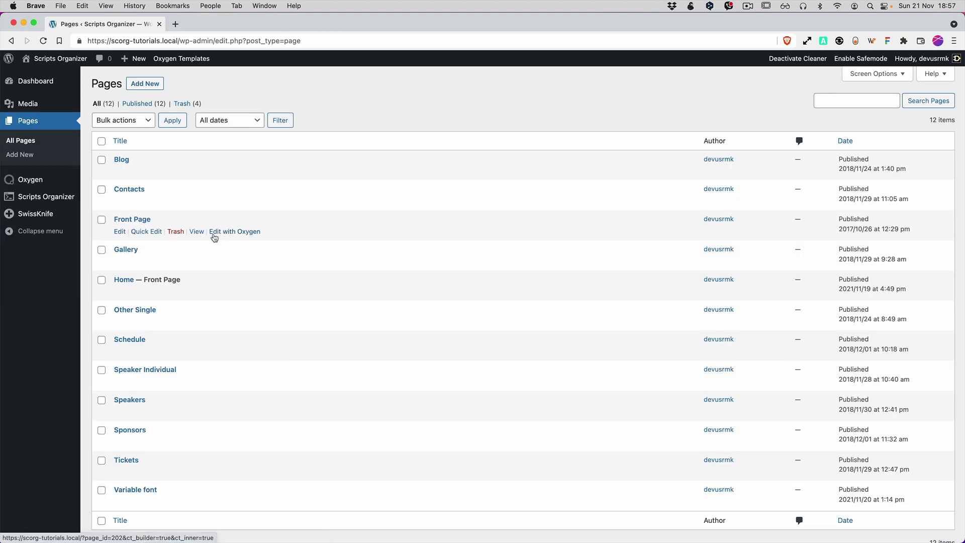
pyautogui.click(226, 234)
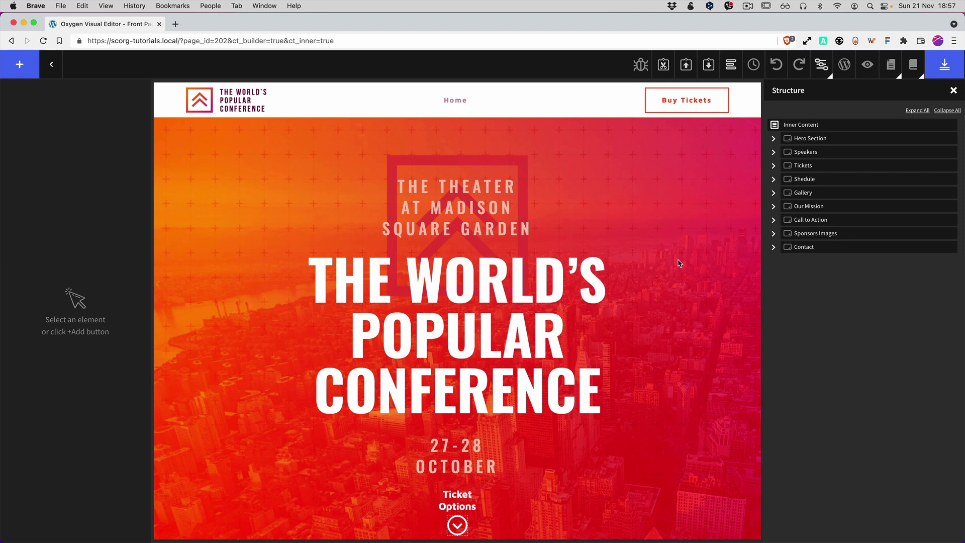
pyautogui.hotkey('shift', 'r')
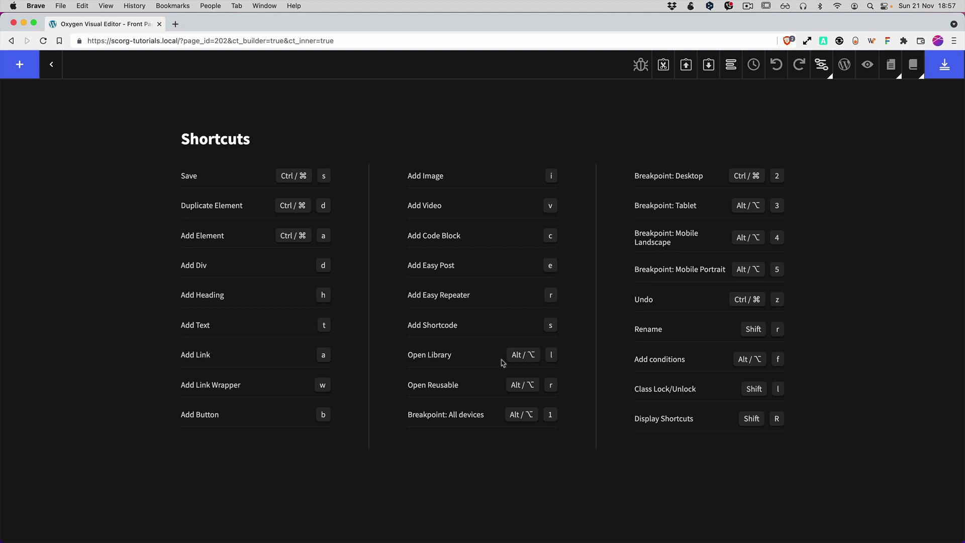
# Hide the overview of keyboard shortcuts.
pyautogui.hotkey('shift', 'r')
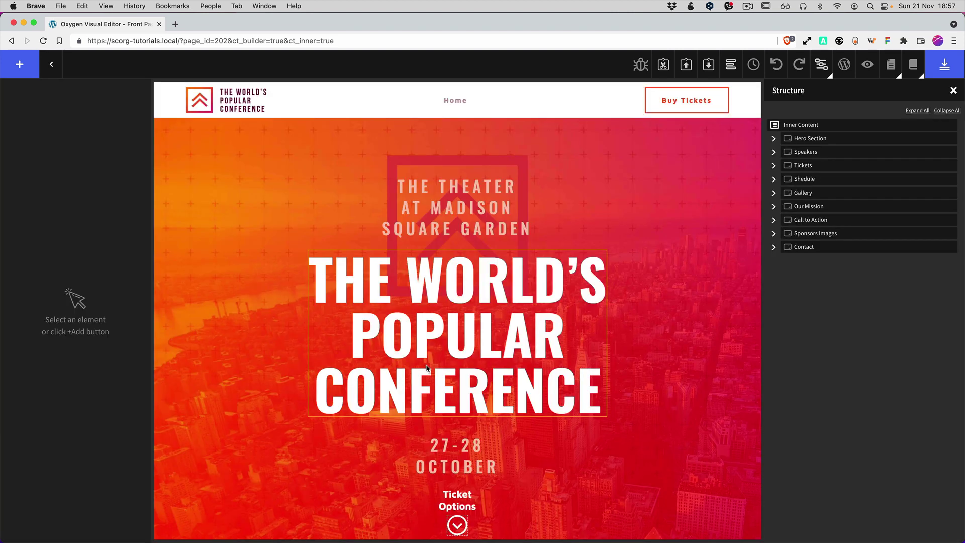
pyautogui.click(748, 6)
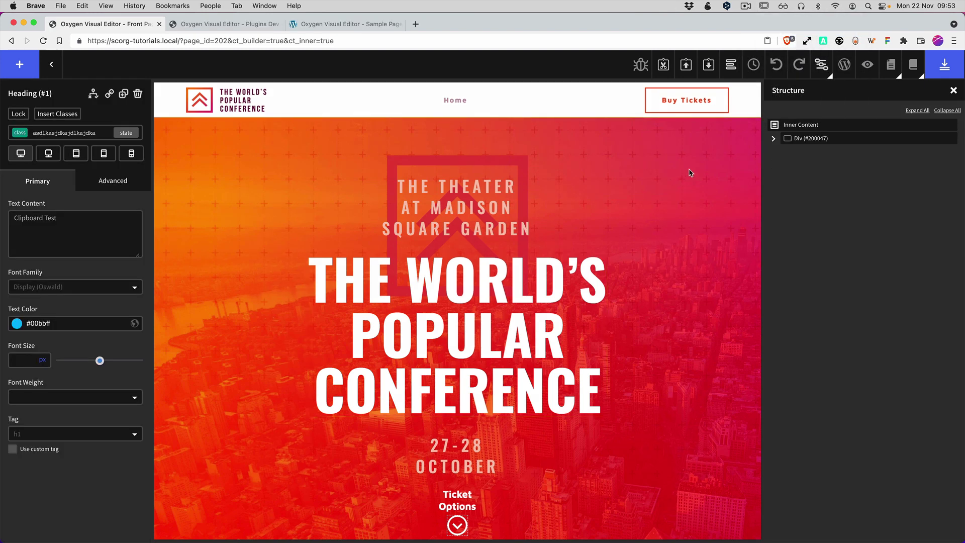
# Expand the Front Page's element structure, collapse its Header and Inner Content branches, and delete the outermost div with everything in it.
pyautogui.click(774, 139)
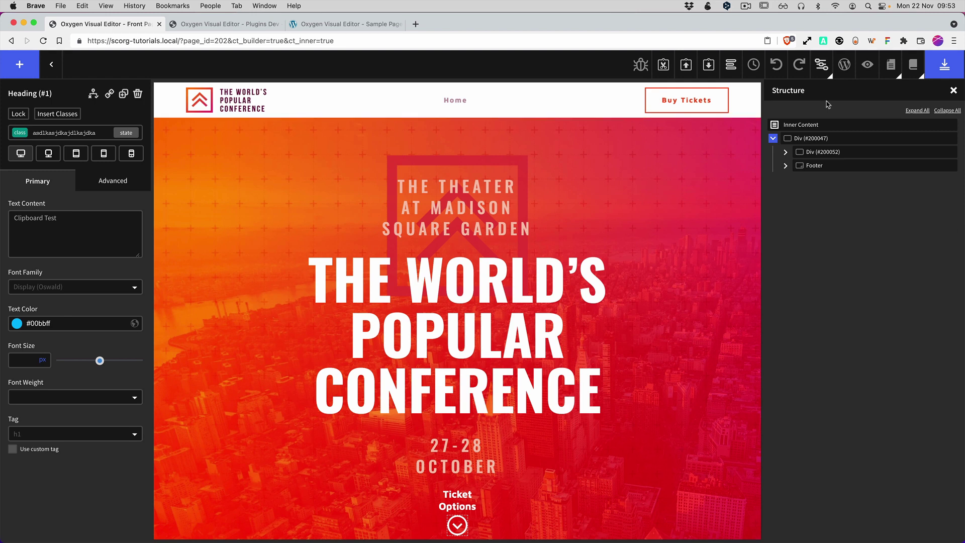
pyautogui.click(927, 112)
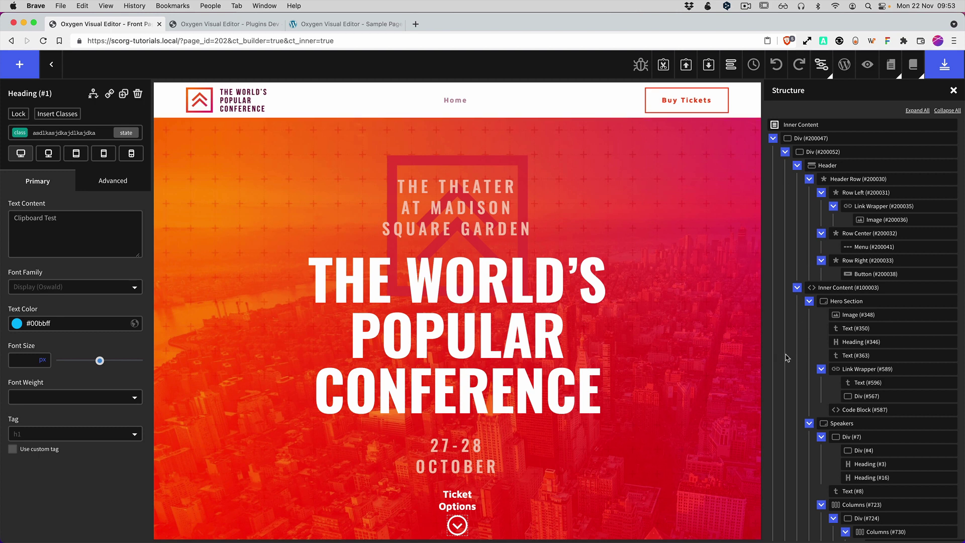
pyautogui.click(809, 179)
pyautogui.click(797, 167)
pyautogui.click(797, 178)
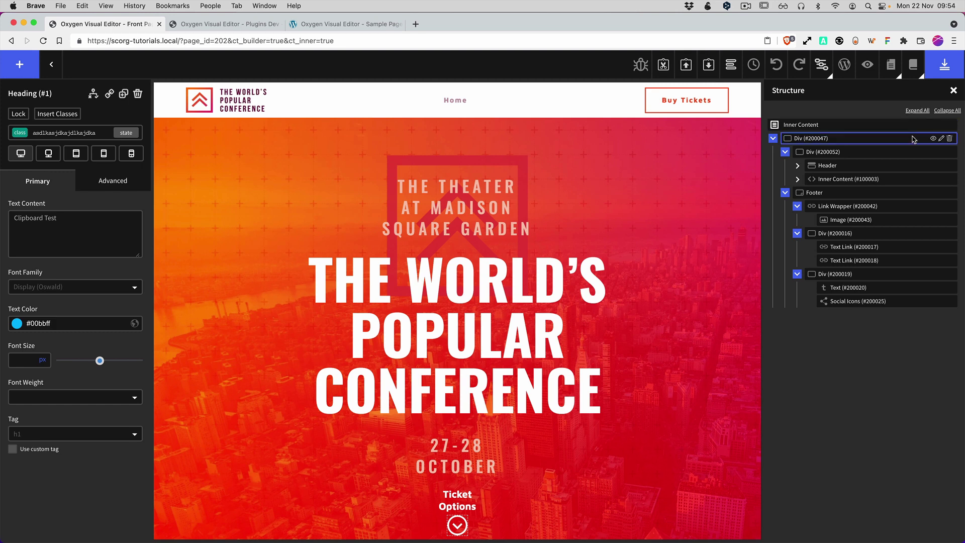
pyautogui.click(951, 140)
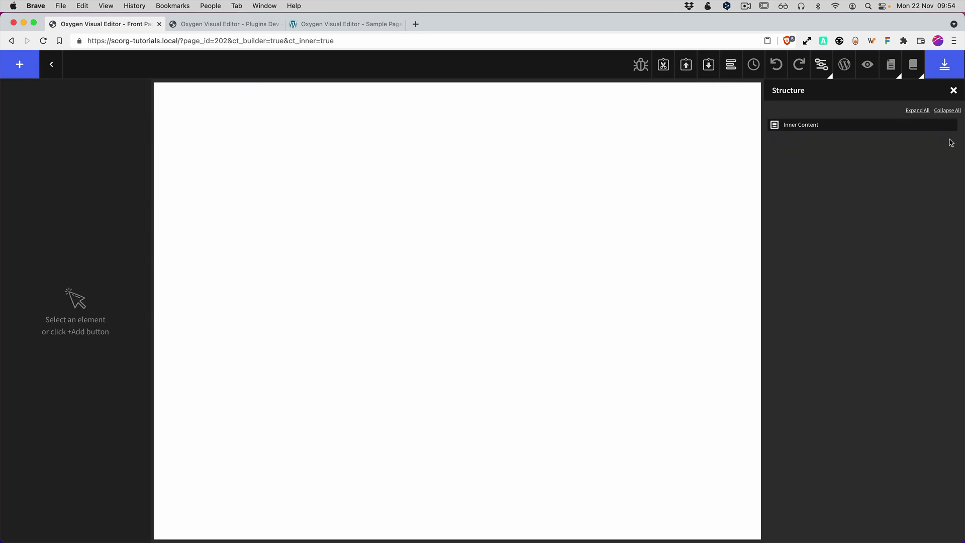
# Copy the Clipboard Test heading from the plugins-dev.local site to the clipboard and return to the Front Page.
pyautogui.click(219, 24)
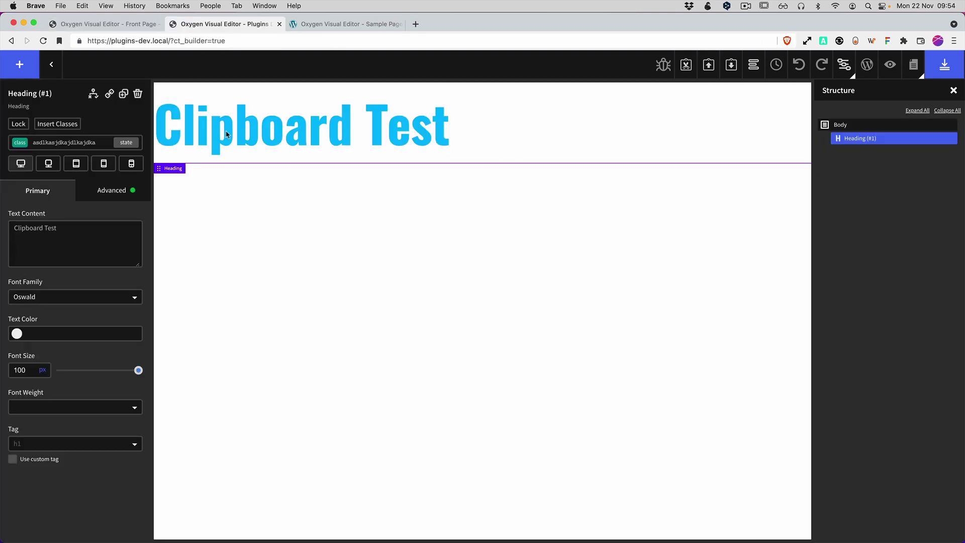
pyautogui.click(731, 66)
pyautogui.click(731, 65)
pyautogui.click(731, 65)
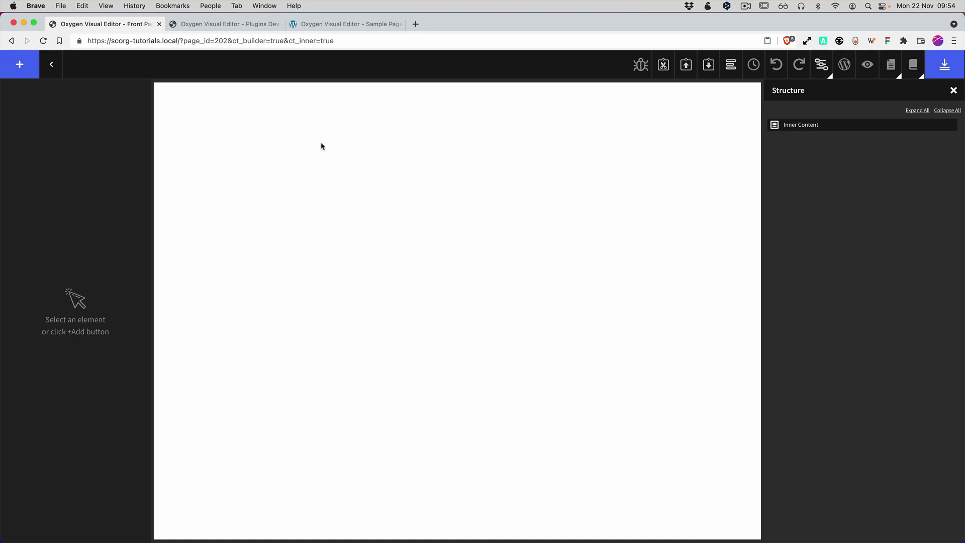
pyautogui.click(216, 24)
pyautogui.click(112, 25)
# Paste the copied Clipboard Test heading three times into the empty Front Page.
pyautogui.click(709, 64)
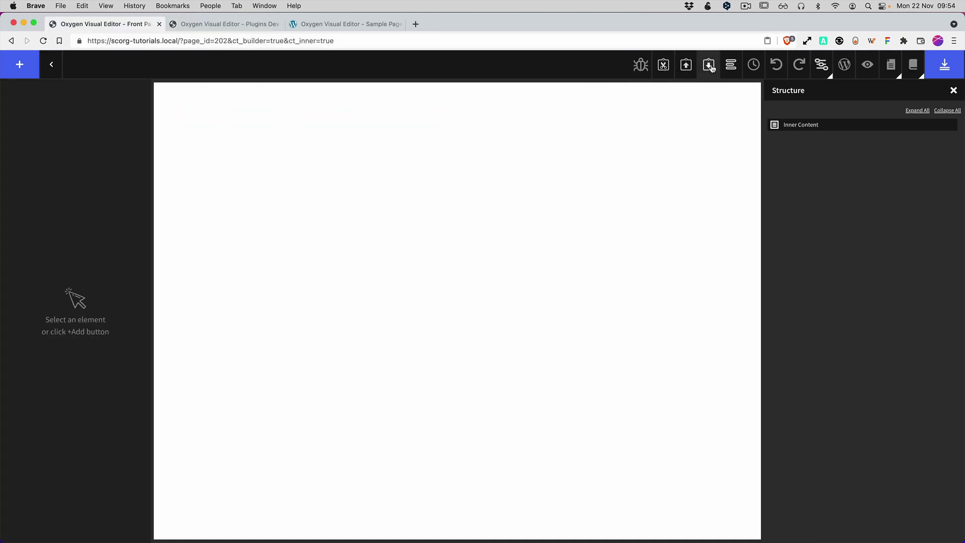
pyautogui.click(709, 64)
pyautogui.click(709, 64)
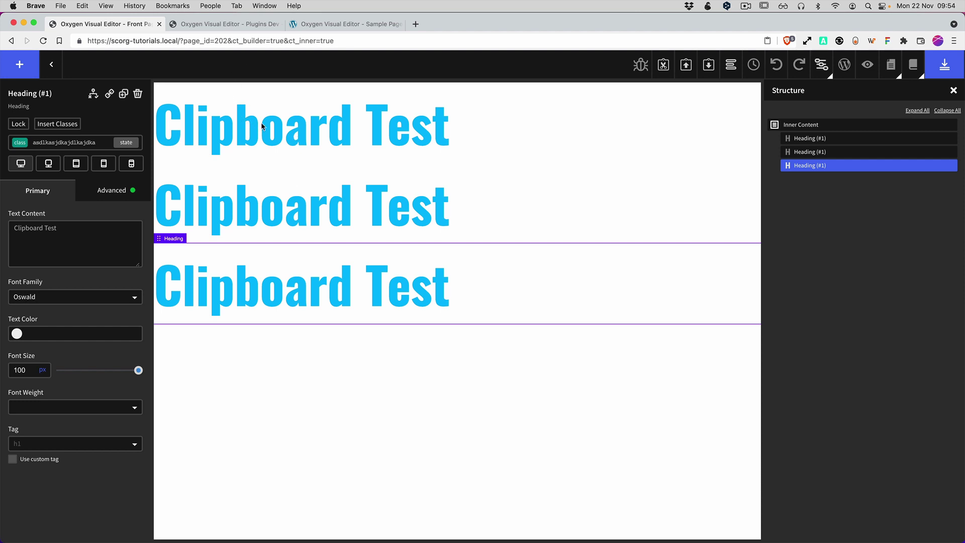
# Switch to the Sample Page on http-test.local and insert the Clipboard Test heading by supplying its copied code in the paste prompt.
pyautogui.click(308, 23)
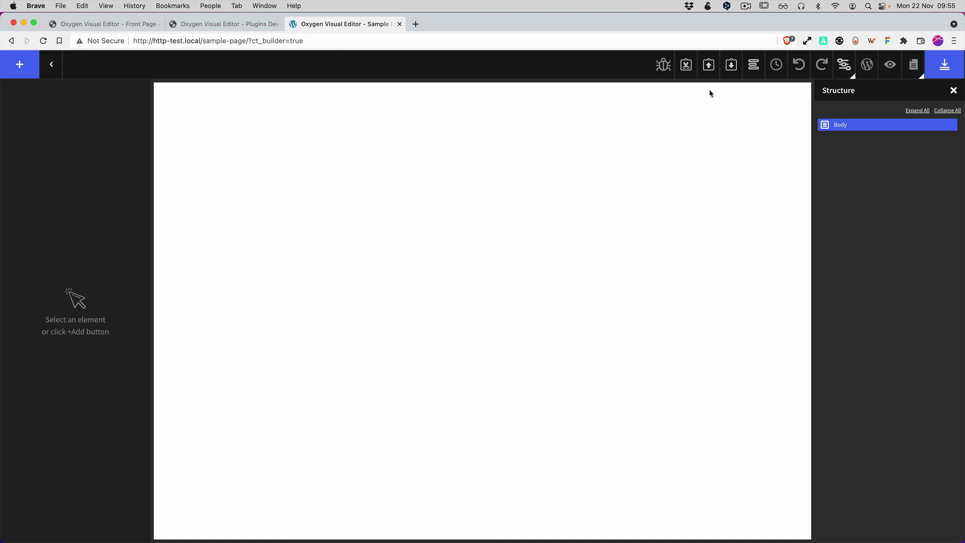
pyautogui.click(732, 69)
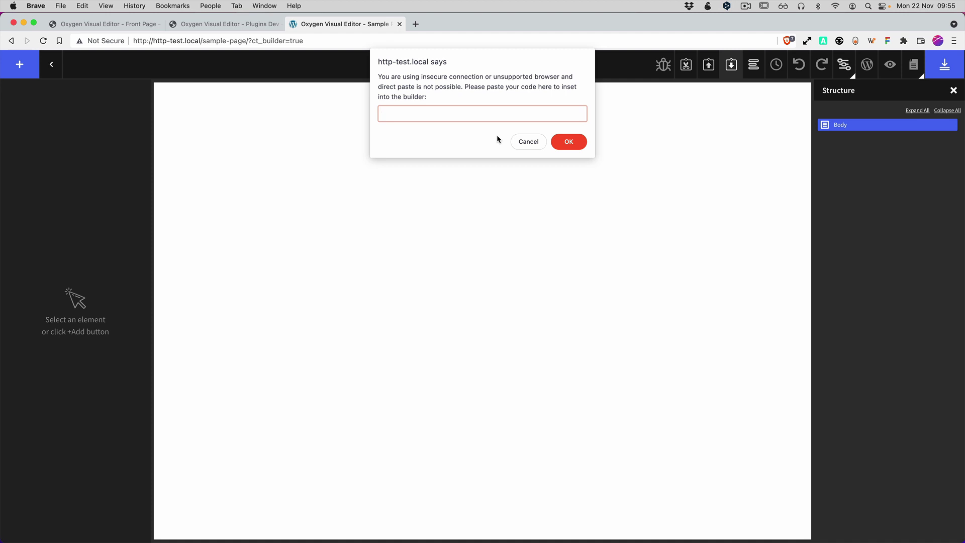
pyautogui.press('super+v')
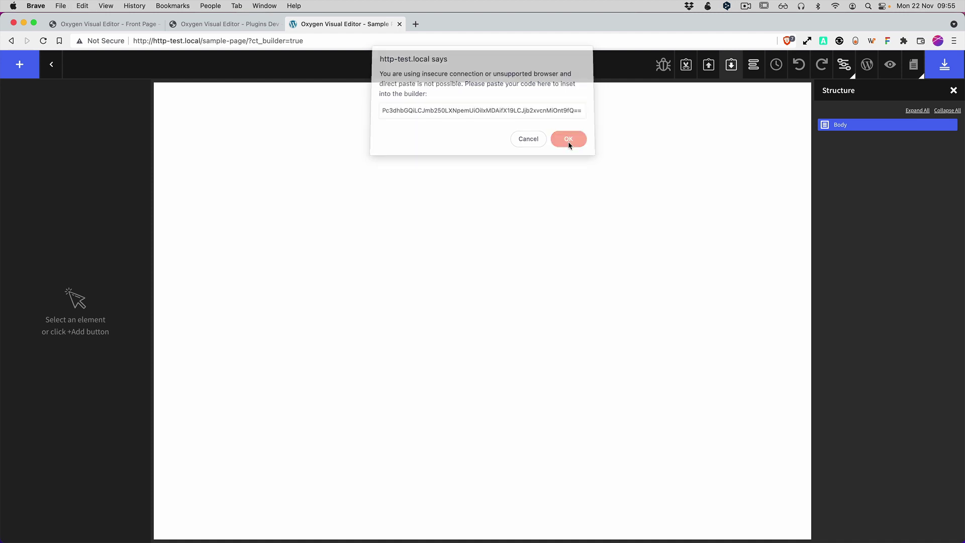
pyautogui.click(569, 144)
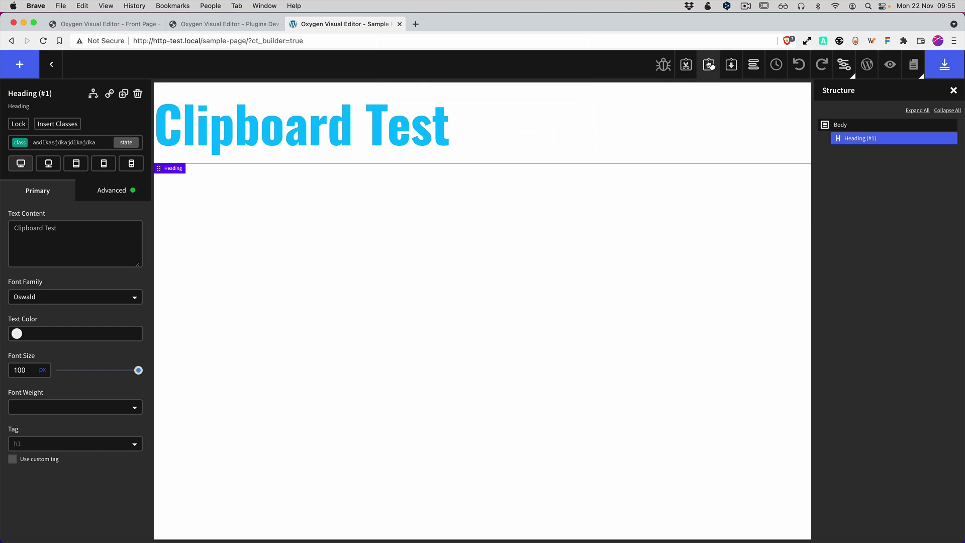
# Add four more copies of the Clipboard Test heading to the Sample Page by pasting from the clipboard.
pyautogui.click(732, 65)
pyautogui.click(731, 65)
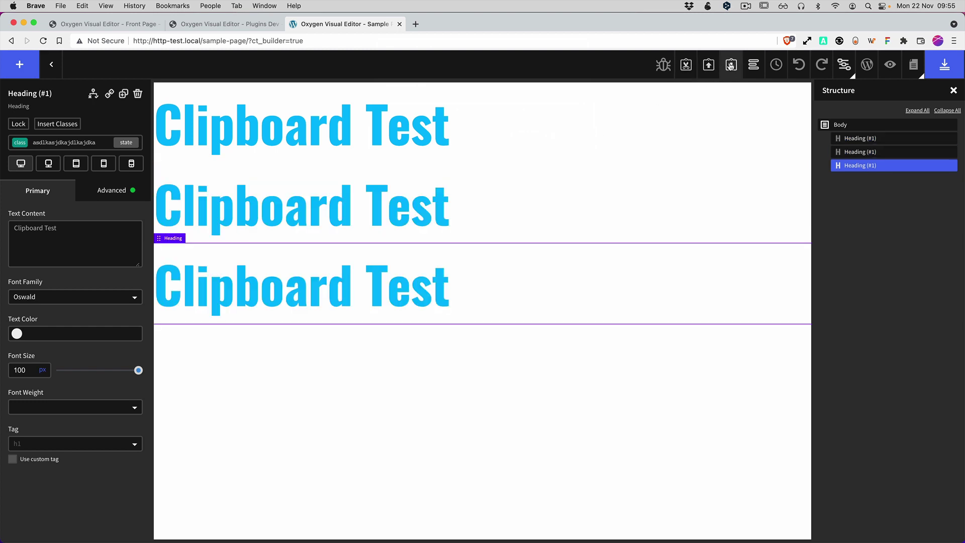
pyautogui.click(731, 65)
pyautogui.click(731, 65)
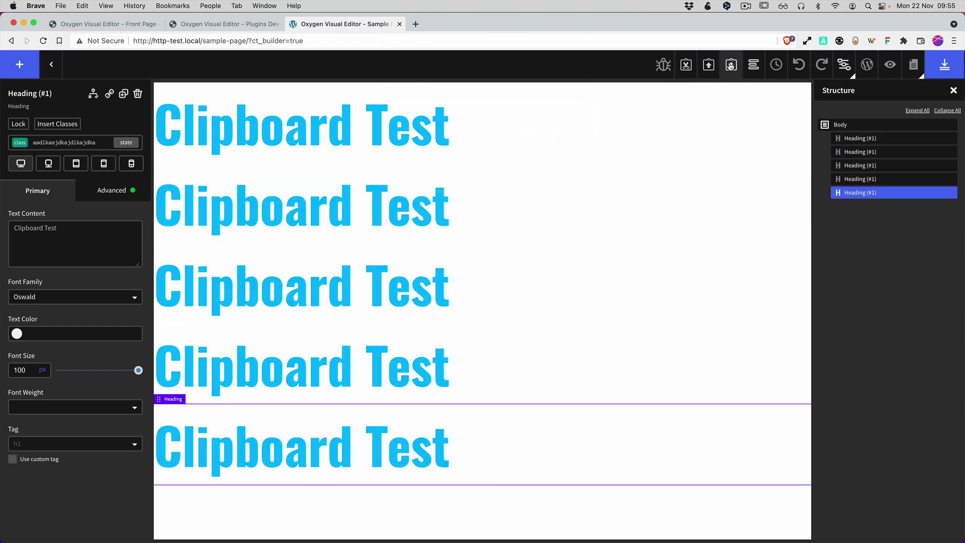
# Switch to Sublime Text, replace the clipboard file's contents with the copied heading code, and move the window lower.
pyautogui.press('super+space')
pyautogui.write('sub')
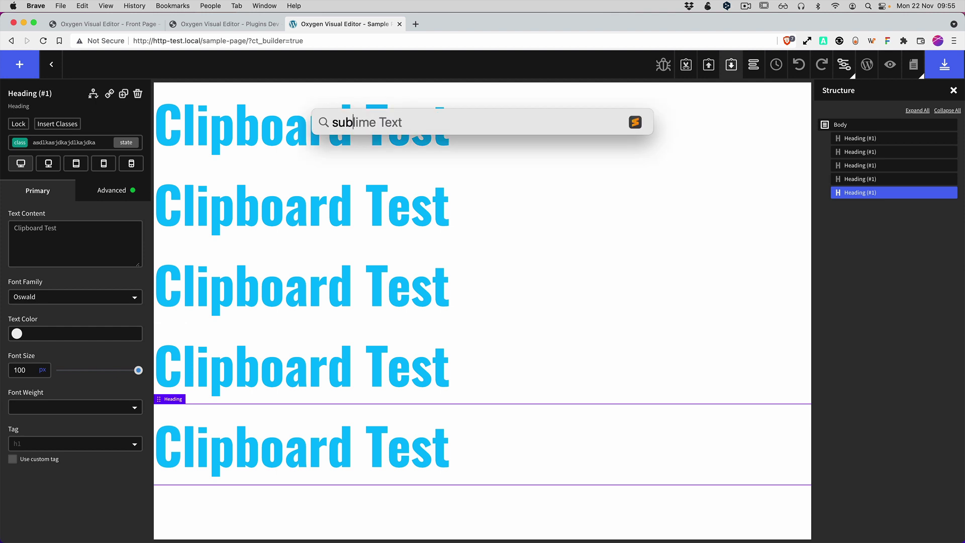
pyautogui.press('Return')
pyautogui.press('super+a')
pyautogui.press('BackSpace')
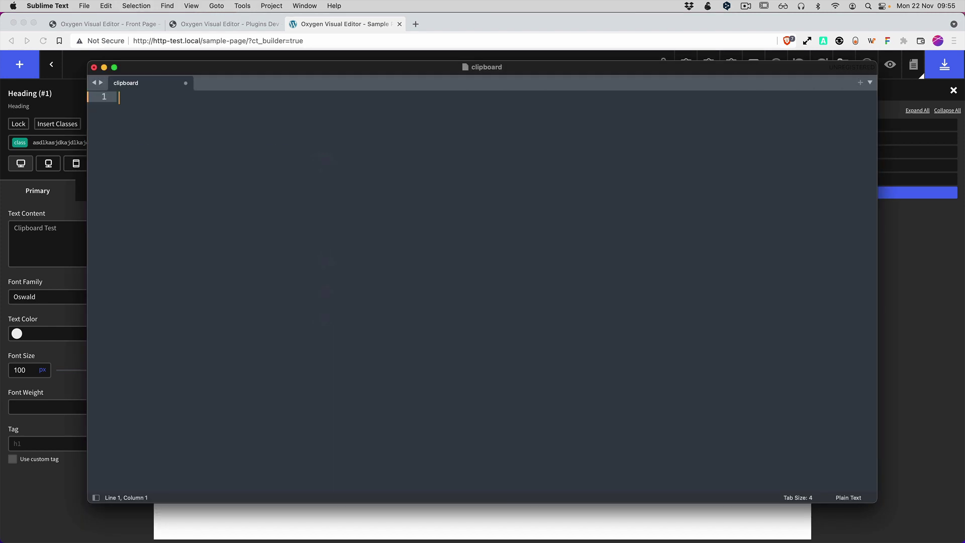
pyautogui.write('eyJzb3VyY2UiOiJodHRwLXRlc3QubG9jYWwiLCJjb21wb25lbnQiOlt7ImlkIjoxMSwibmFtZSI6ImN0X2hlYWRsaW5lIiwib3B0aW9ucyI6eyJjdF9pZCI6MTEsImN0X3BhcmVudCI6MCwic2VsZWN0b3IiOiJoZWFkbGluZS0xMS0yIiwib3JpZ2luYWwiOnsiY29sb3IiOiIjMDBiYmZmIn0sIm5pY2VuYW1lIjoiSGVhZGluZyAoIzEpIiwiY2xhc3NlcyI6WyJhc2Rsa2FzamRrYWpkbGthamRrYSJdLCJhY3RpdmVzZWxlY3RvciI6ImFzZGxrYXNqZGthamRsa2FqZGthIiwiY3RfZGVwdGgiOjEsImN0X2NvbnRlbnQiOiJDbGlwYm9hcmQgVGVzdCJ9LCJkZXB0aCI6MX1dLCJjbGFzc2VzIjp7ImFzZGxrYXNqZGthamRsa2FqZGthIjp7Im9yaWdpbmFsIjp7ImZvbnQtZmFtaWx5IjoiT3N3YWxkIiwiZm9udC1zaXplIjoiMTAwIn0sInBhcmVudCI6IkNvcGllZCBDbGFzc2VzIn19LCJjb2xvcnMiOnt9fQ==')
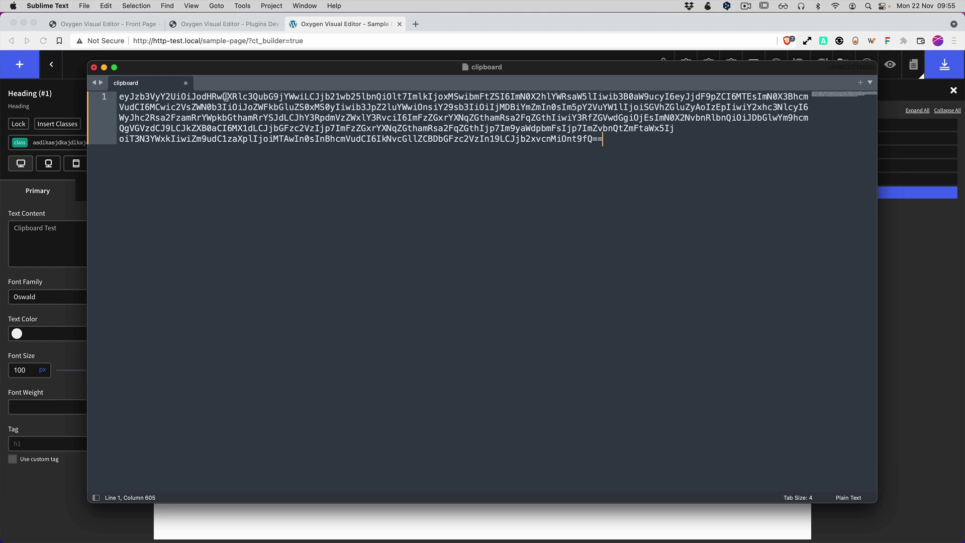
pyautogui.moveTo(439, 72); pyautogui.dragTo(483, 131)
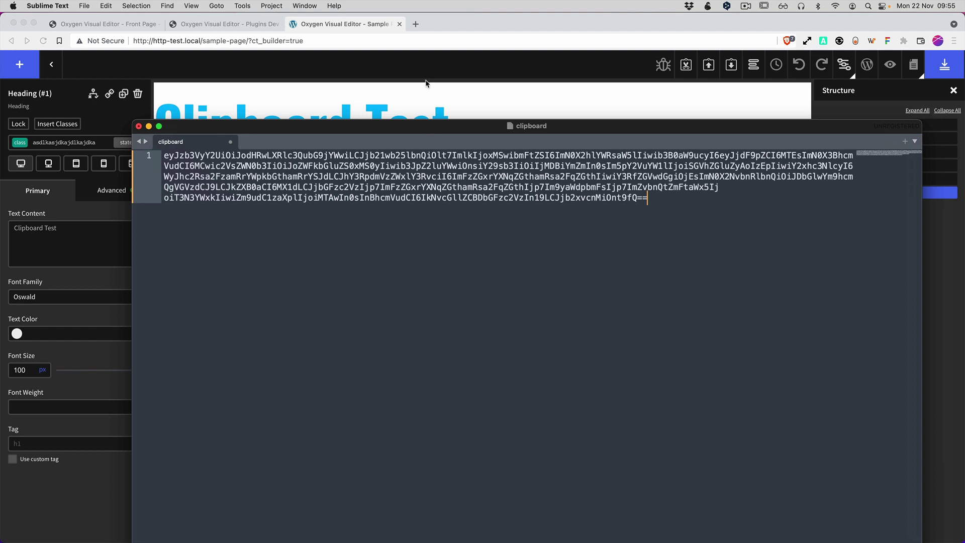
# Return to the Oxygen editor in Brave and display the Sample Page's Preview, Editor and Builder links.
pyautogui.click(429, 79)
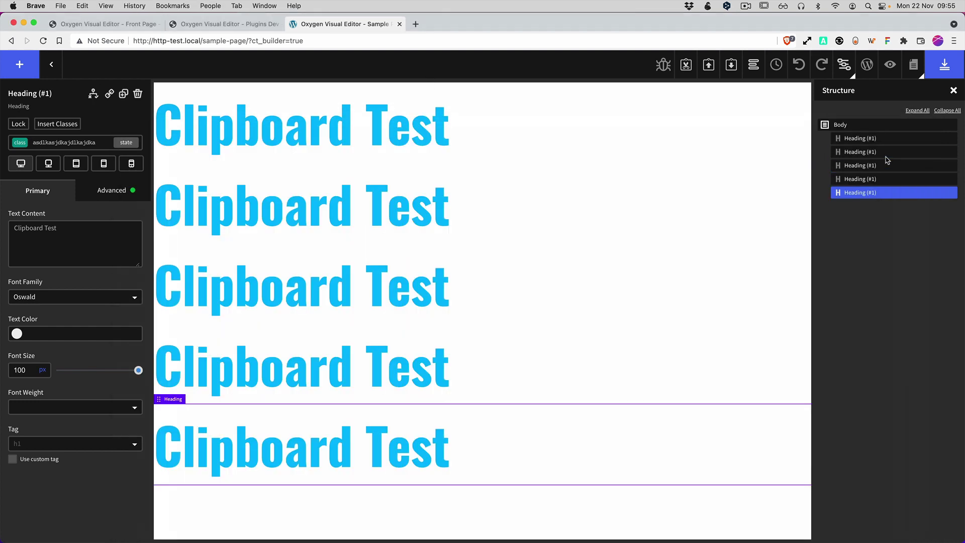
pyautogui.moveTo(918, 66)
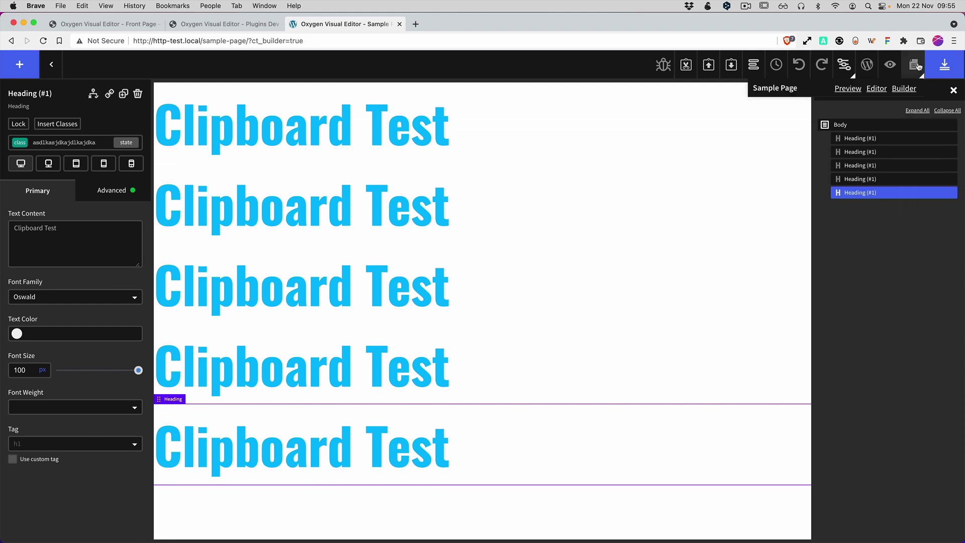